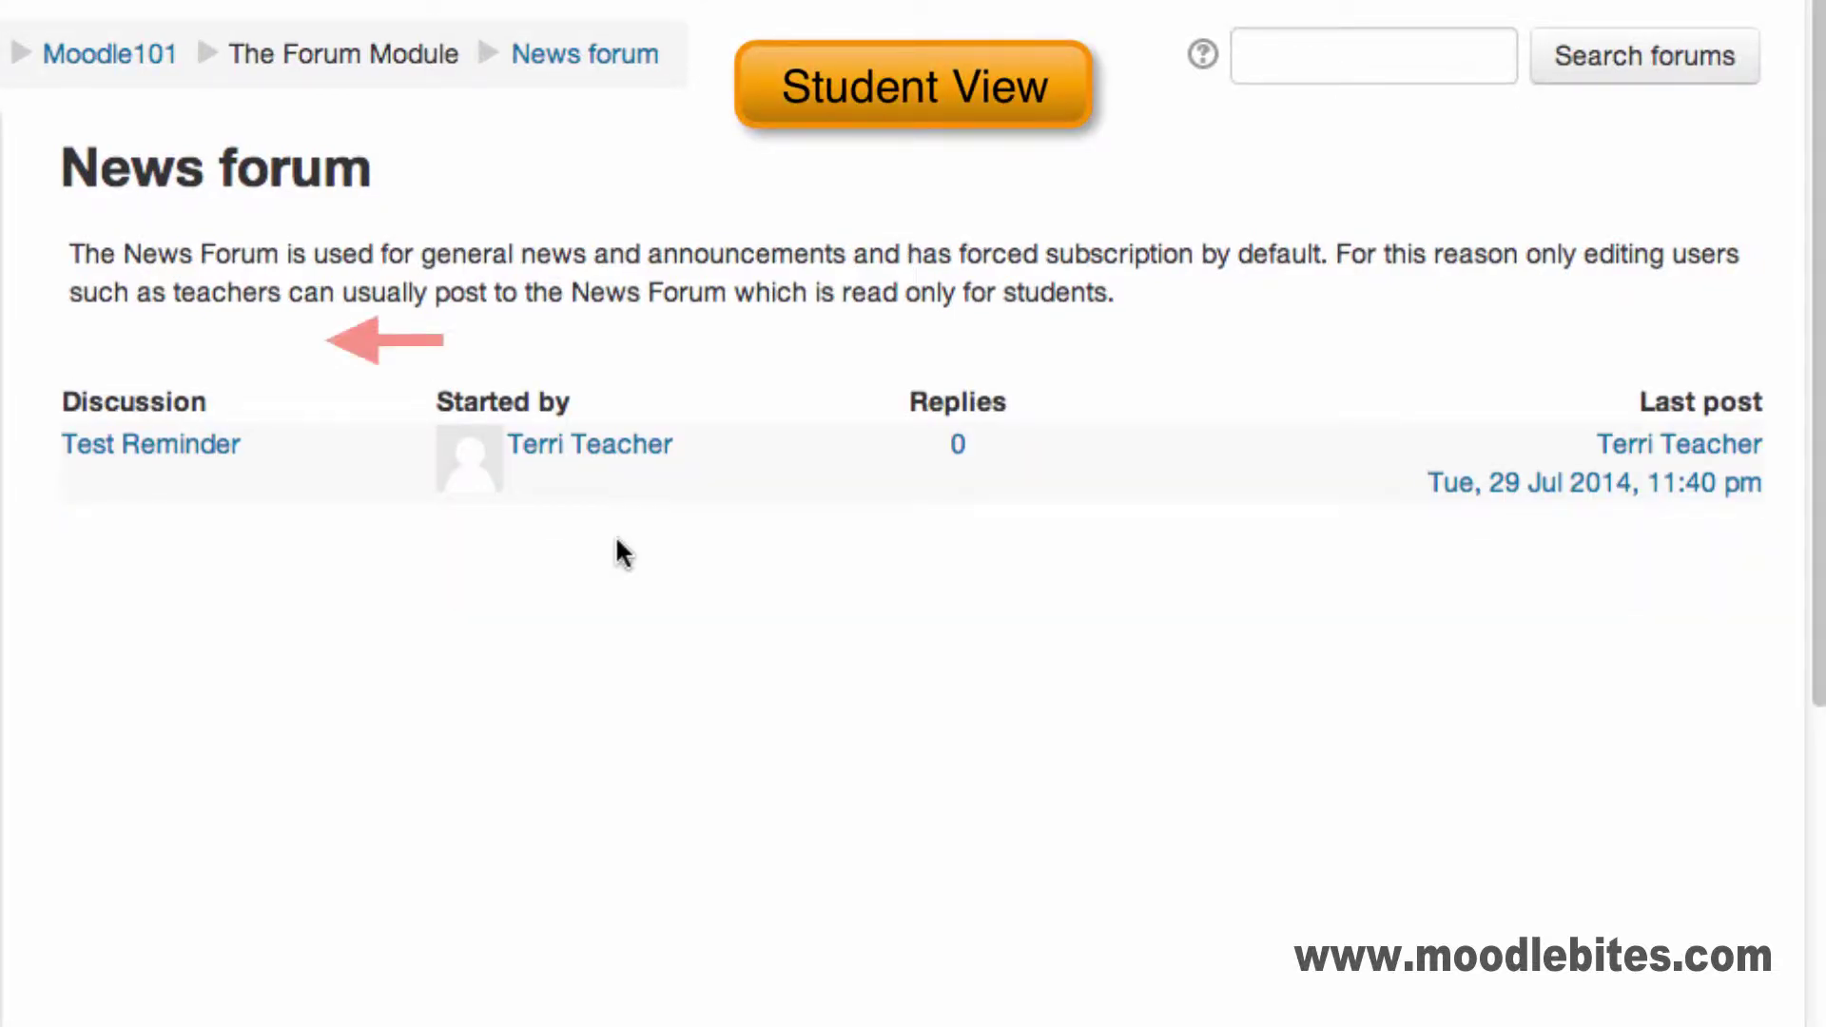
Open the 'Test Reminder' discussion listed in the News forum
left_click(131, 447)
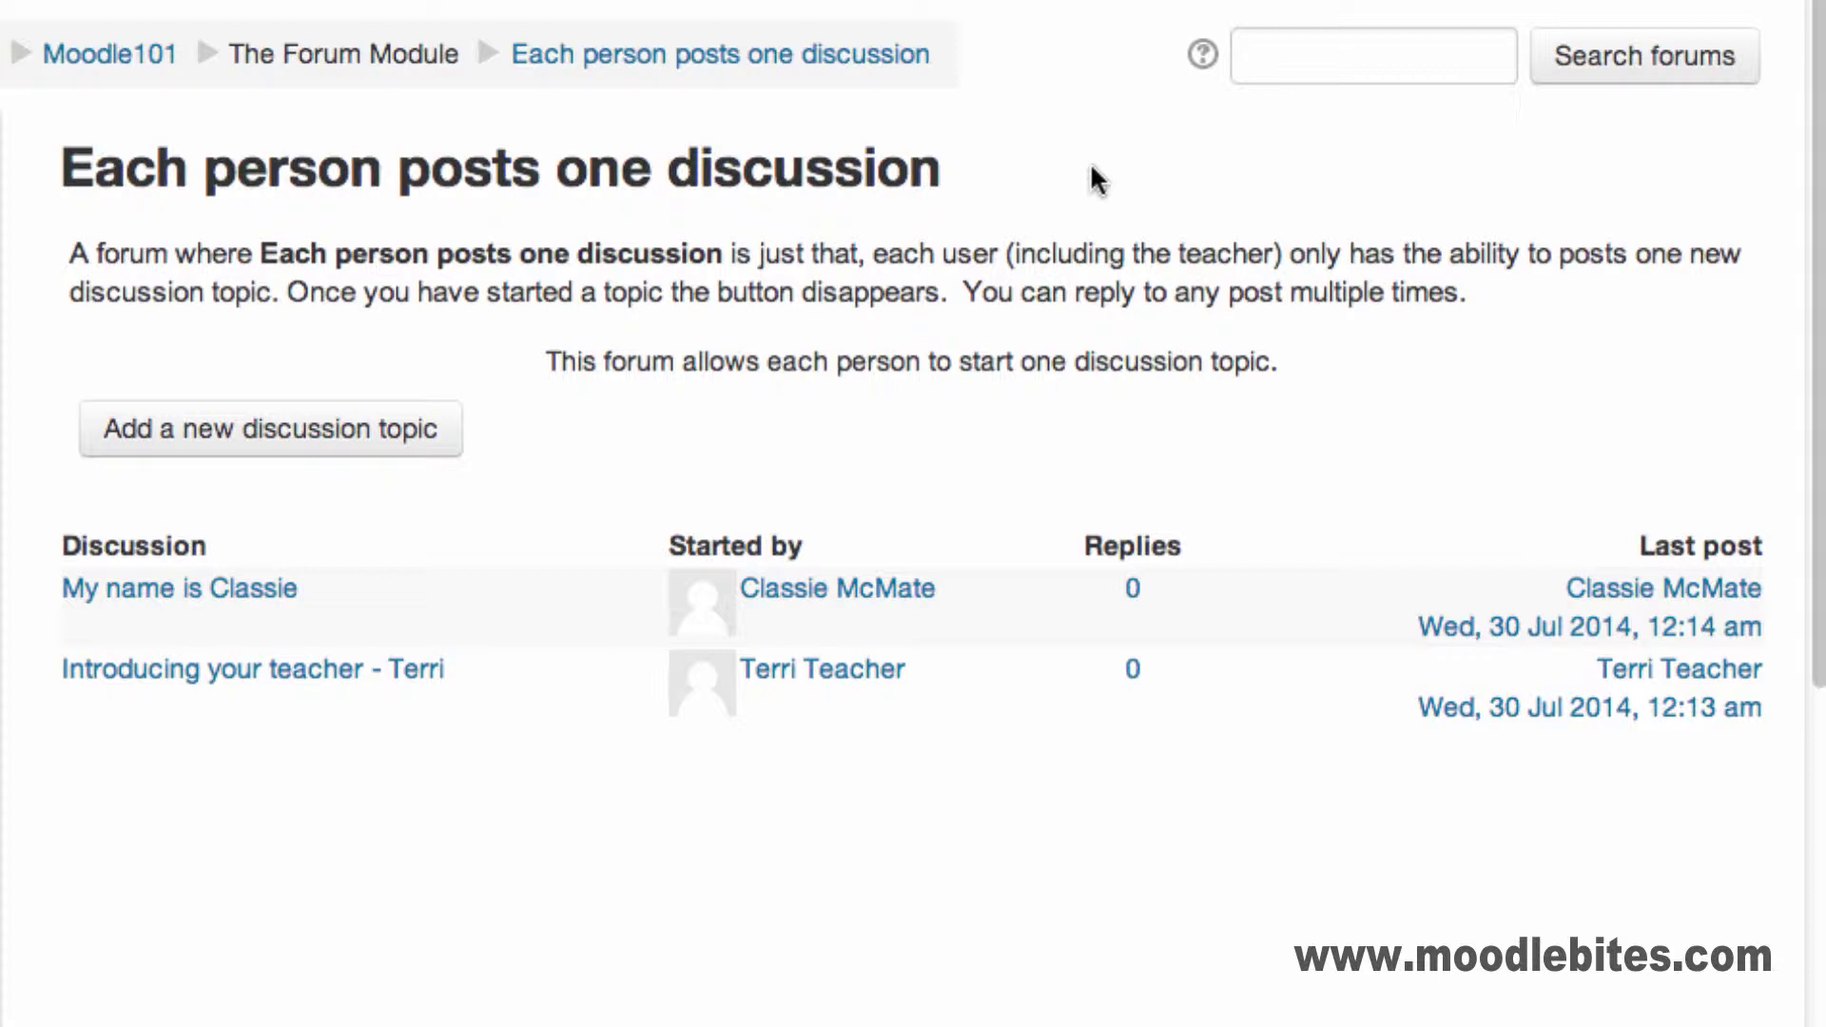
Post a new discussion topic containing the pasted self-introduction message
left_click(305, 452)
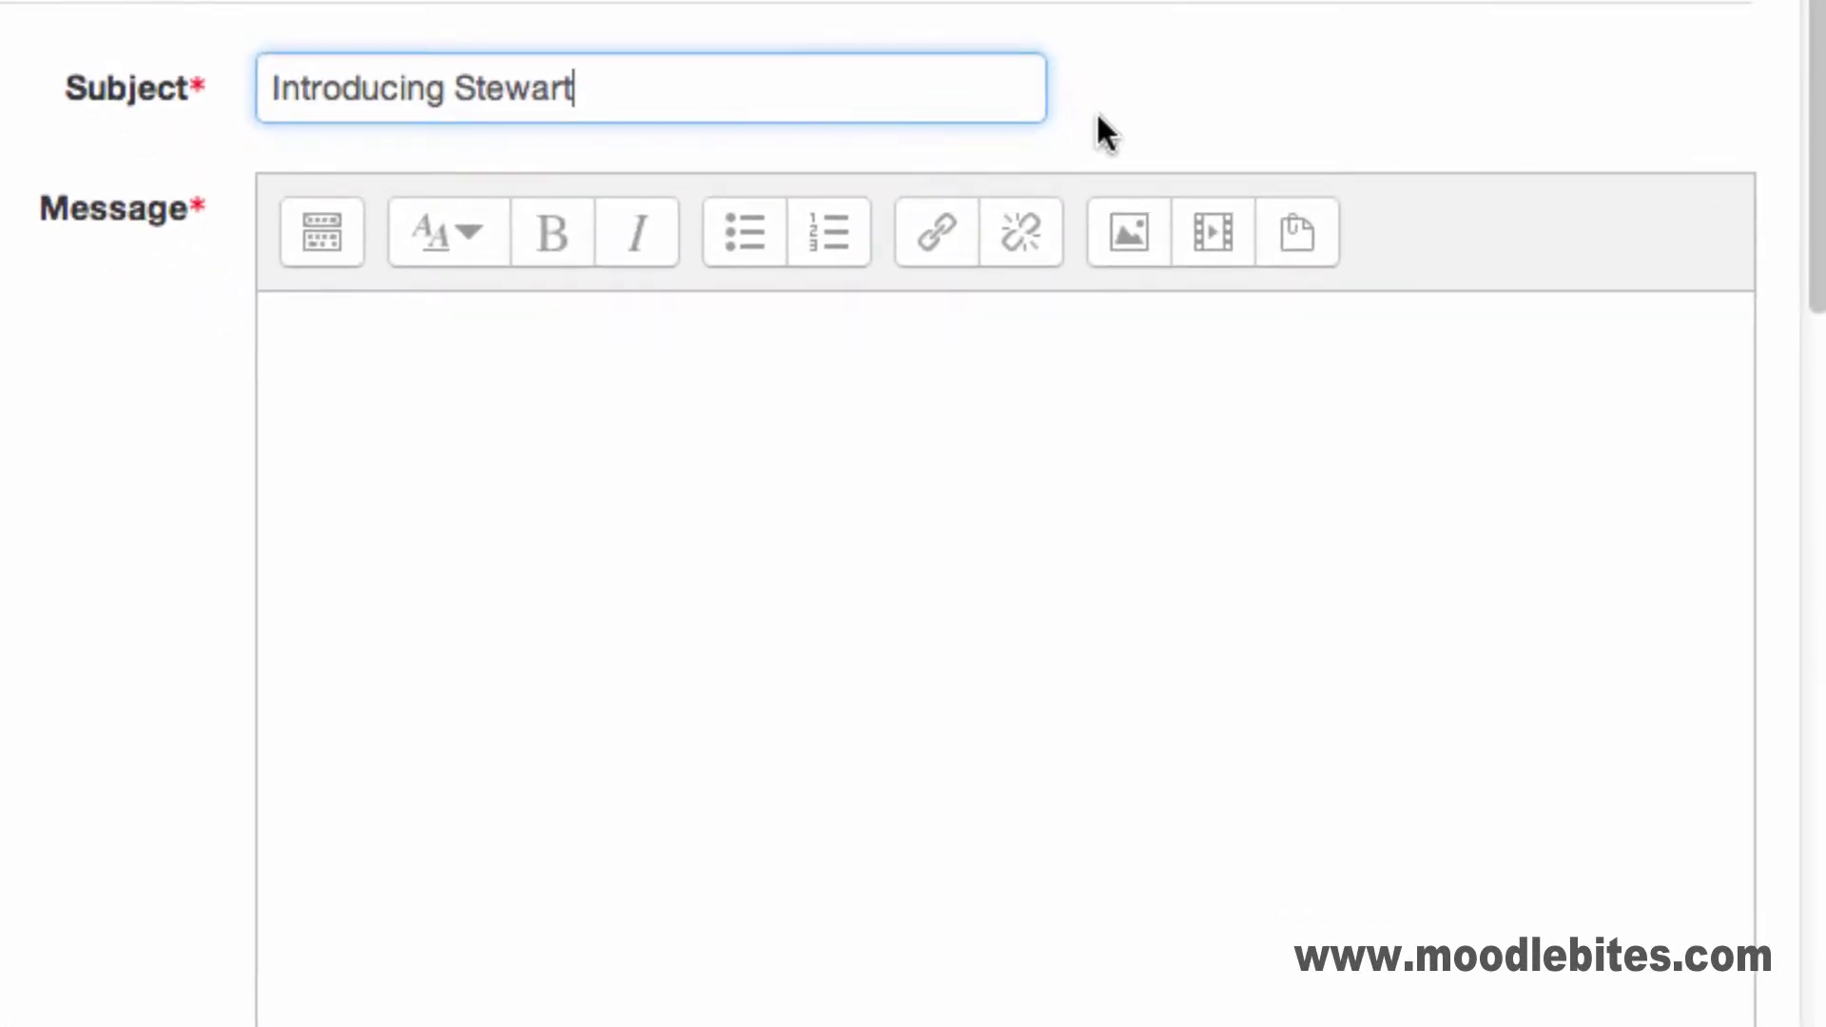
left_click(871, 371)
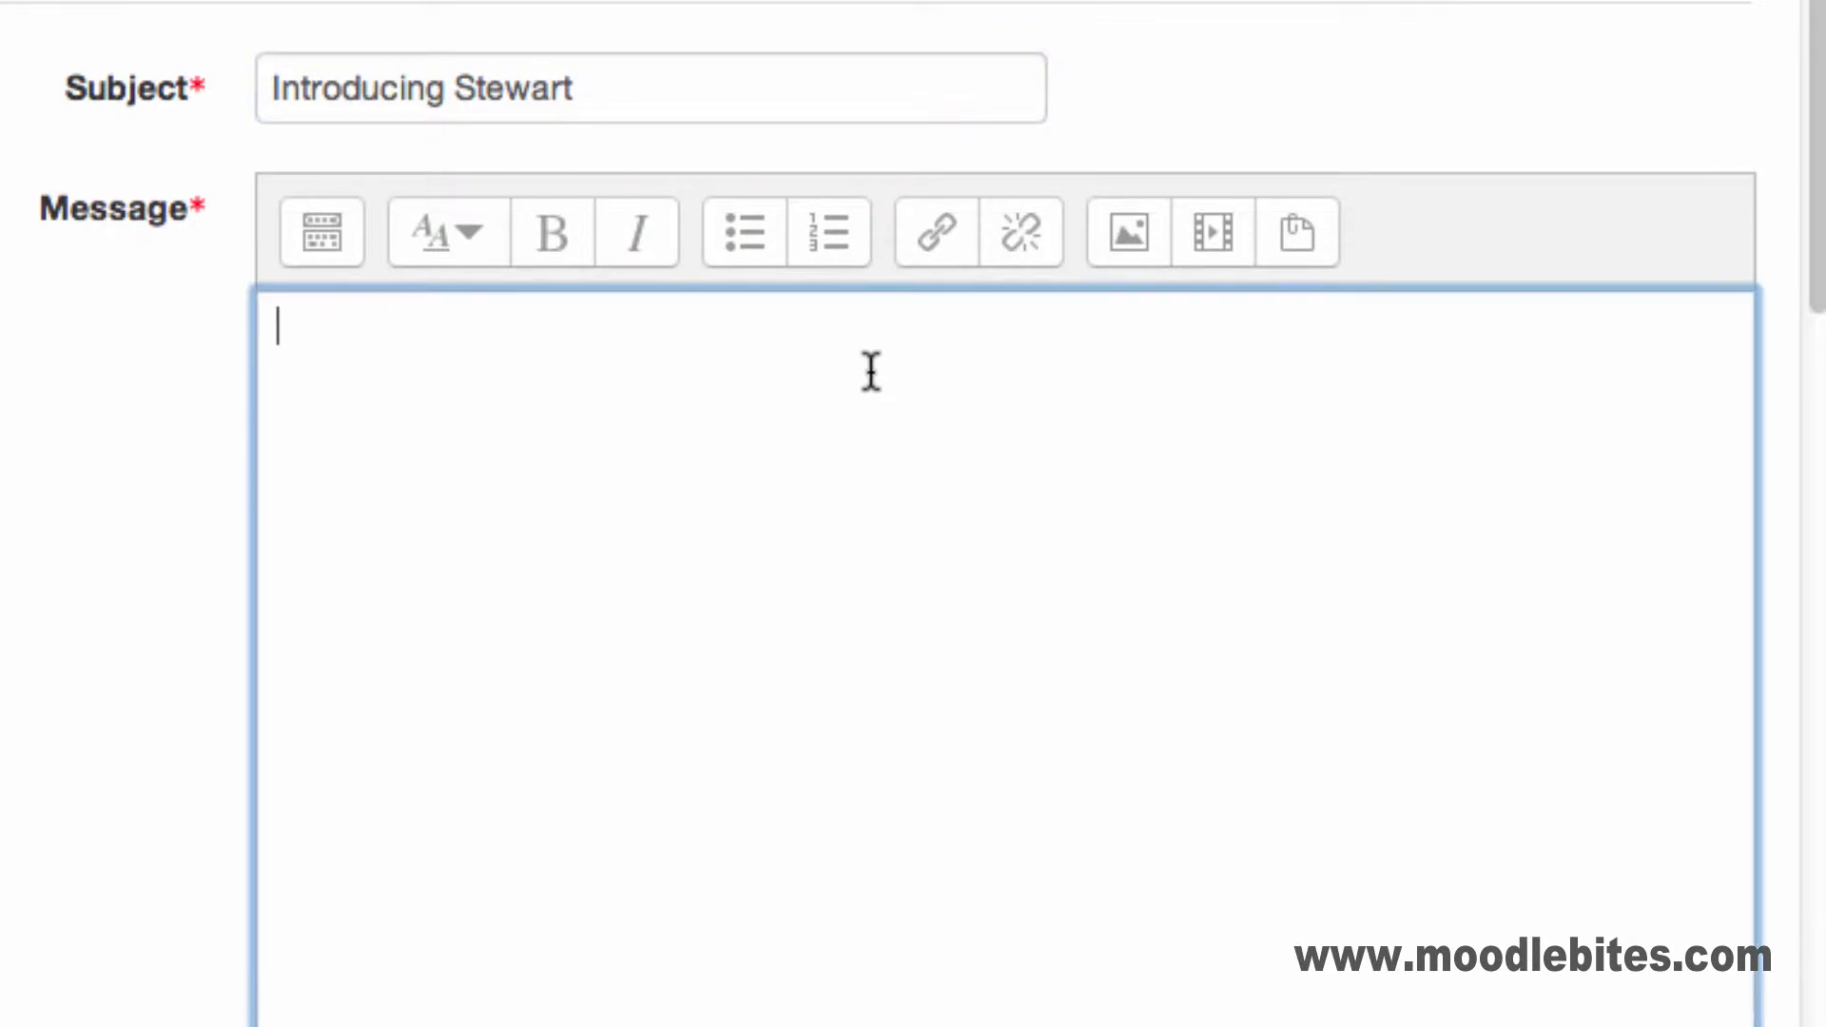
type("My name is Stewart and I am a new student who has not studied for some time.  I look forward to this course. I live in Cambridge with my pet cat (Nina) and like mountain biking and skiing.")
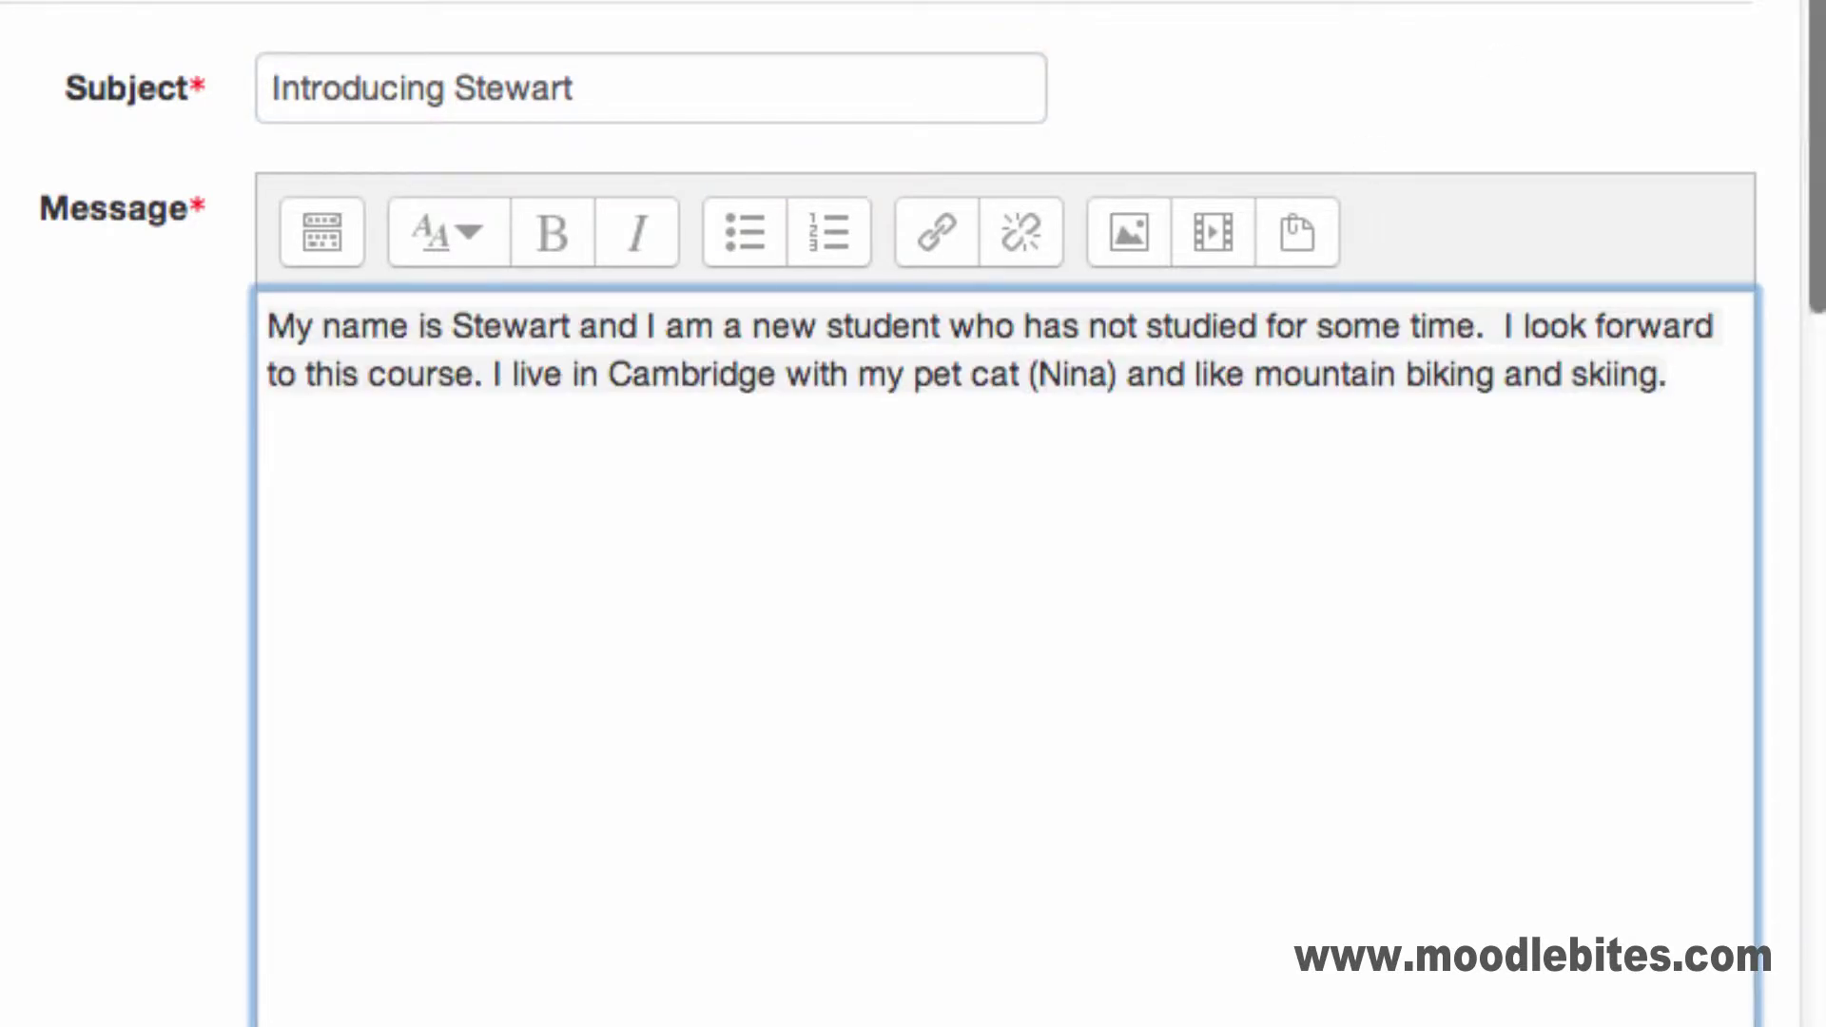
scroll(913, 571, "down", 10)
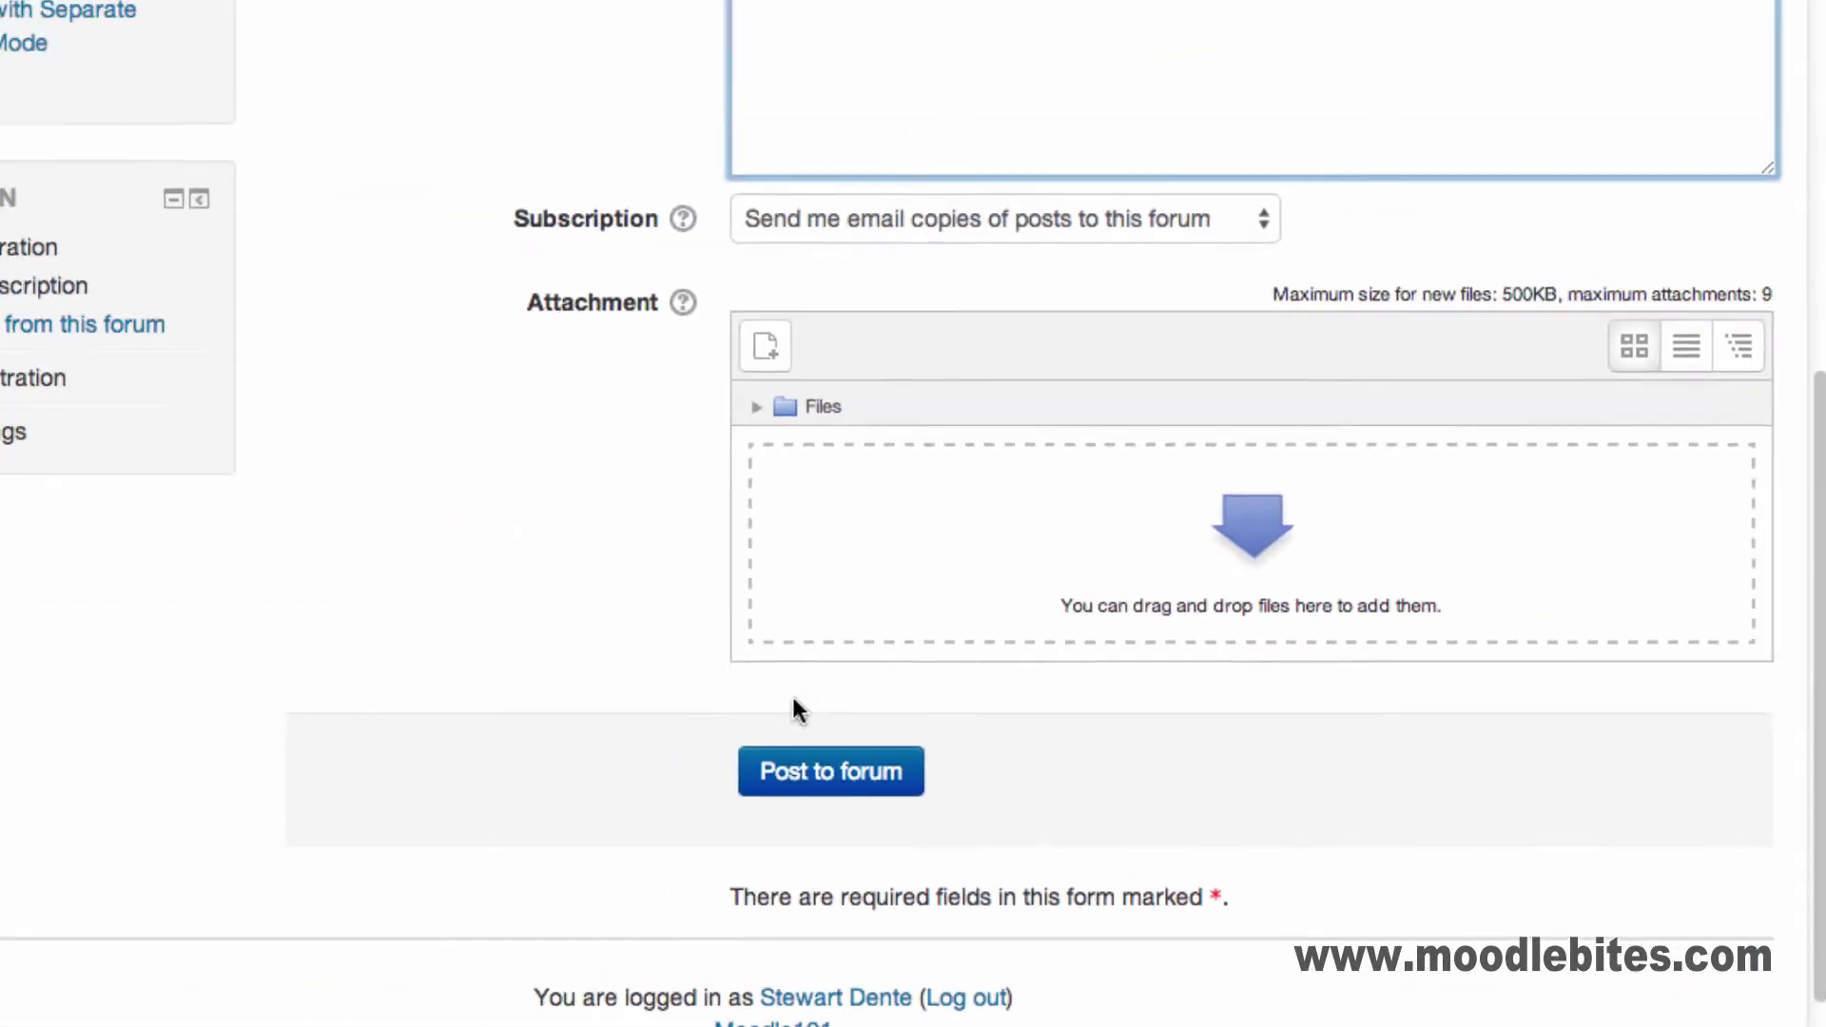
left_click(799, 776)
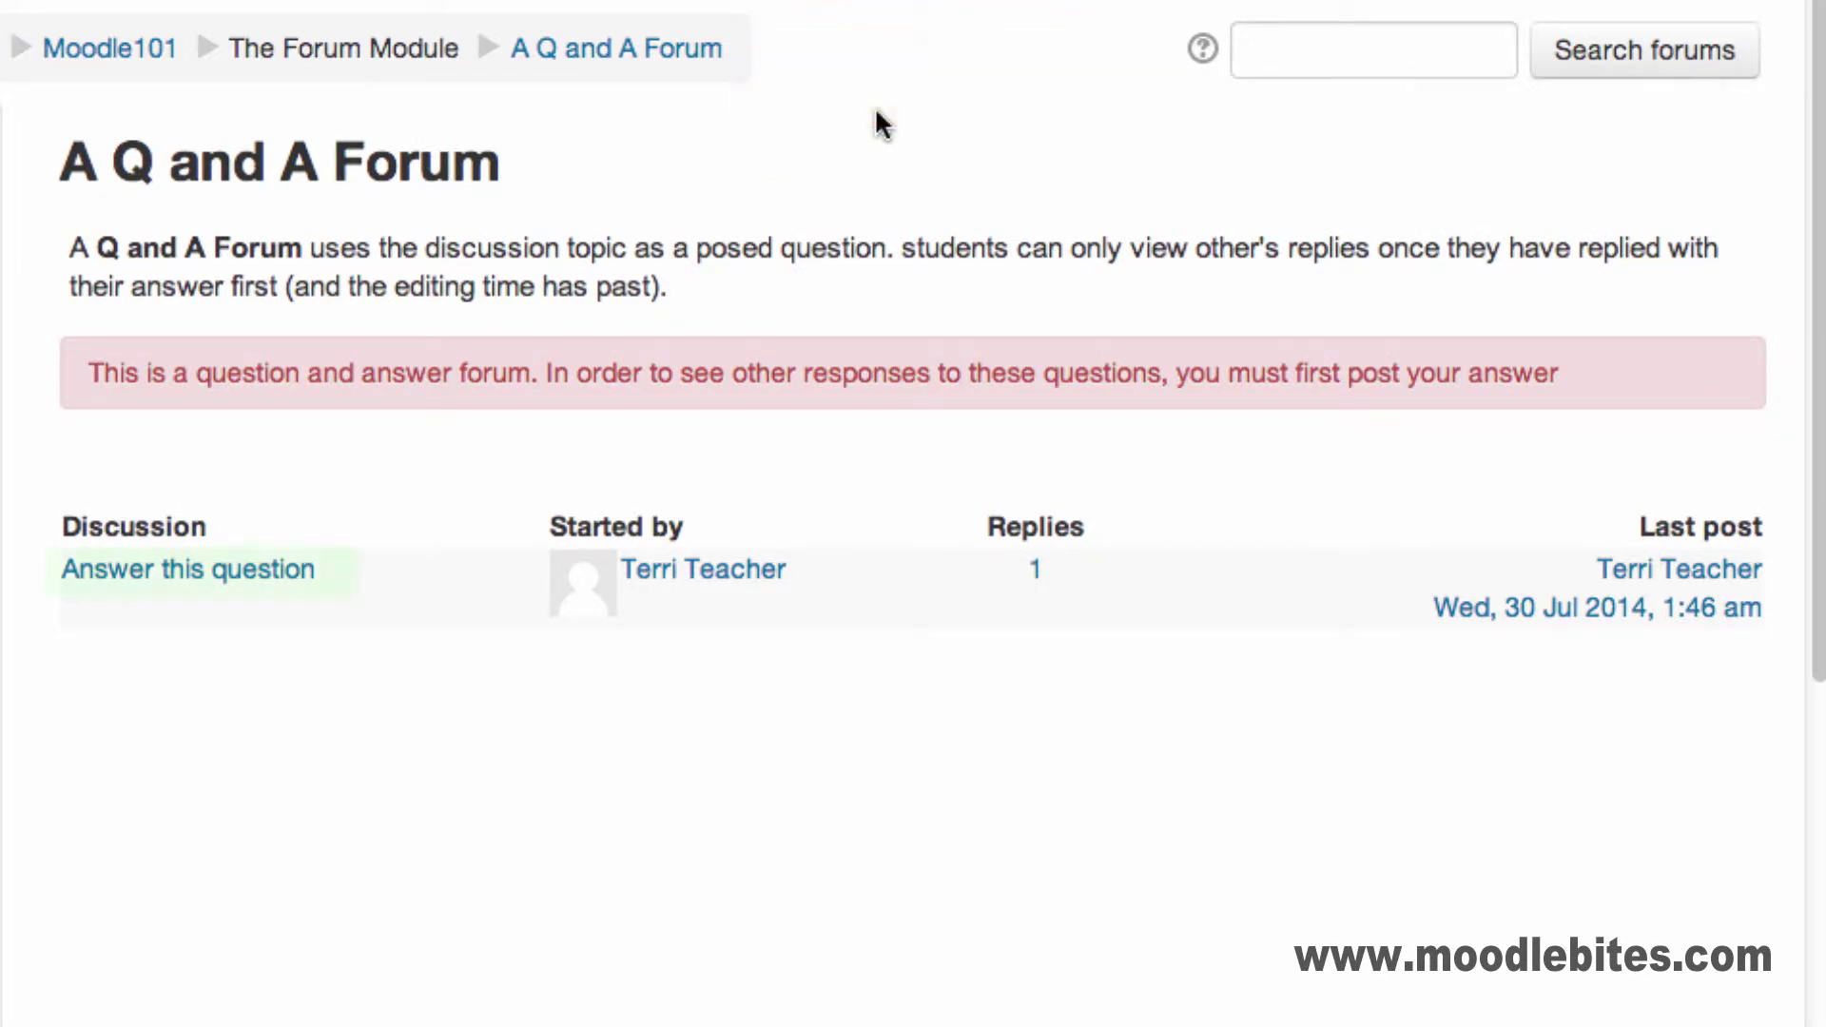
Post a reply answering the question in the 'Answer this question' discussion
left_click(230, 576)
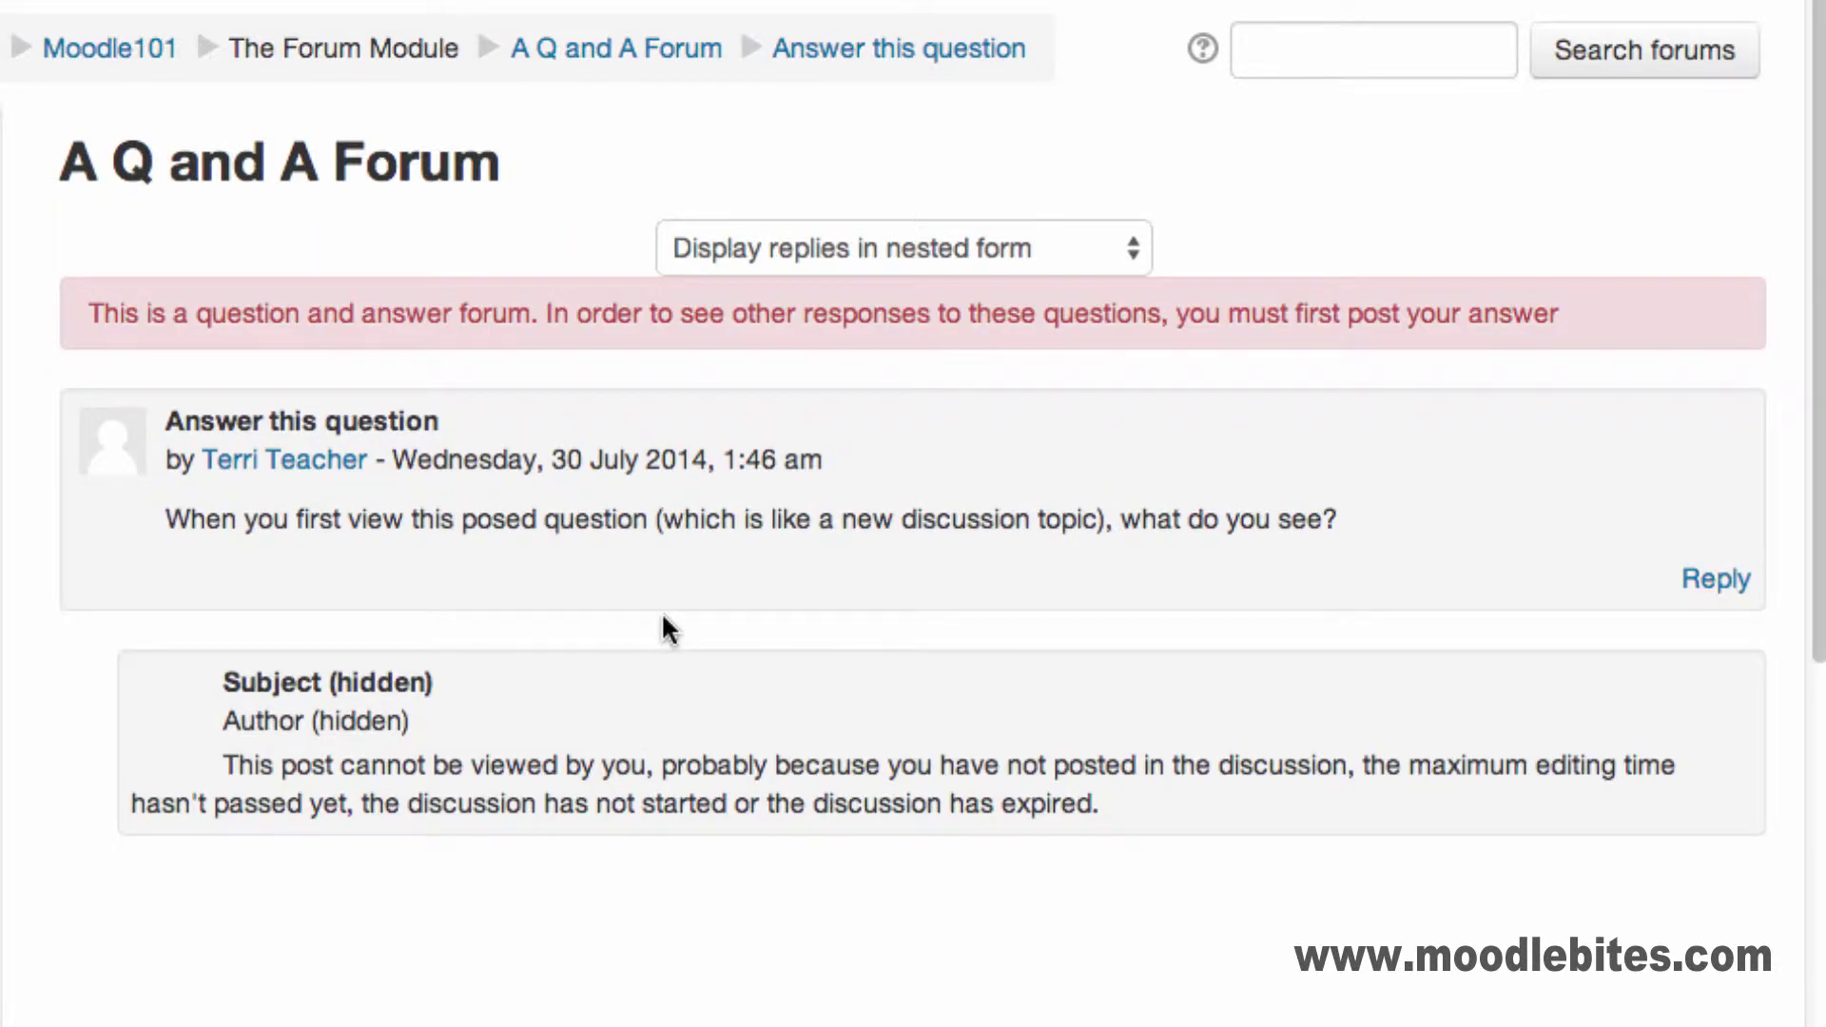
left_click(1717, 582)
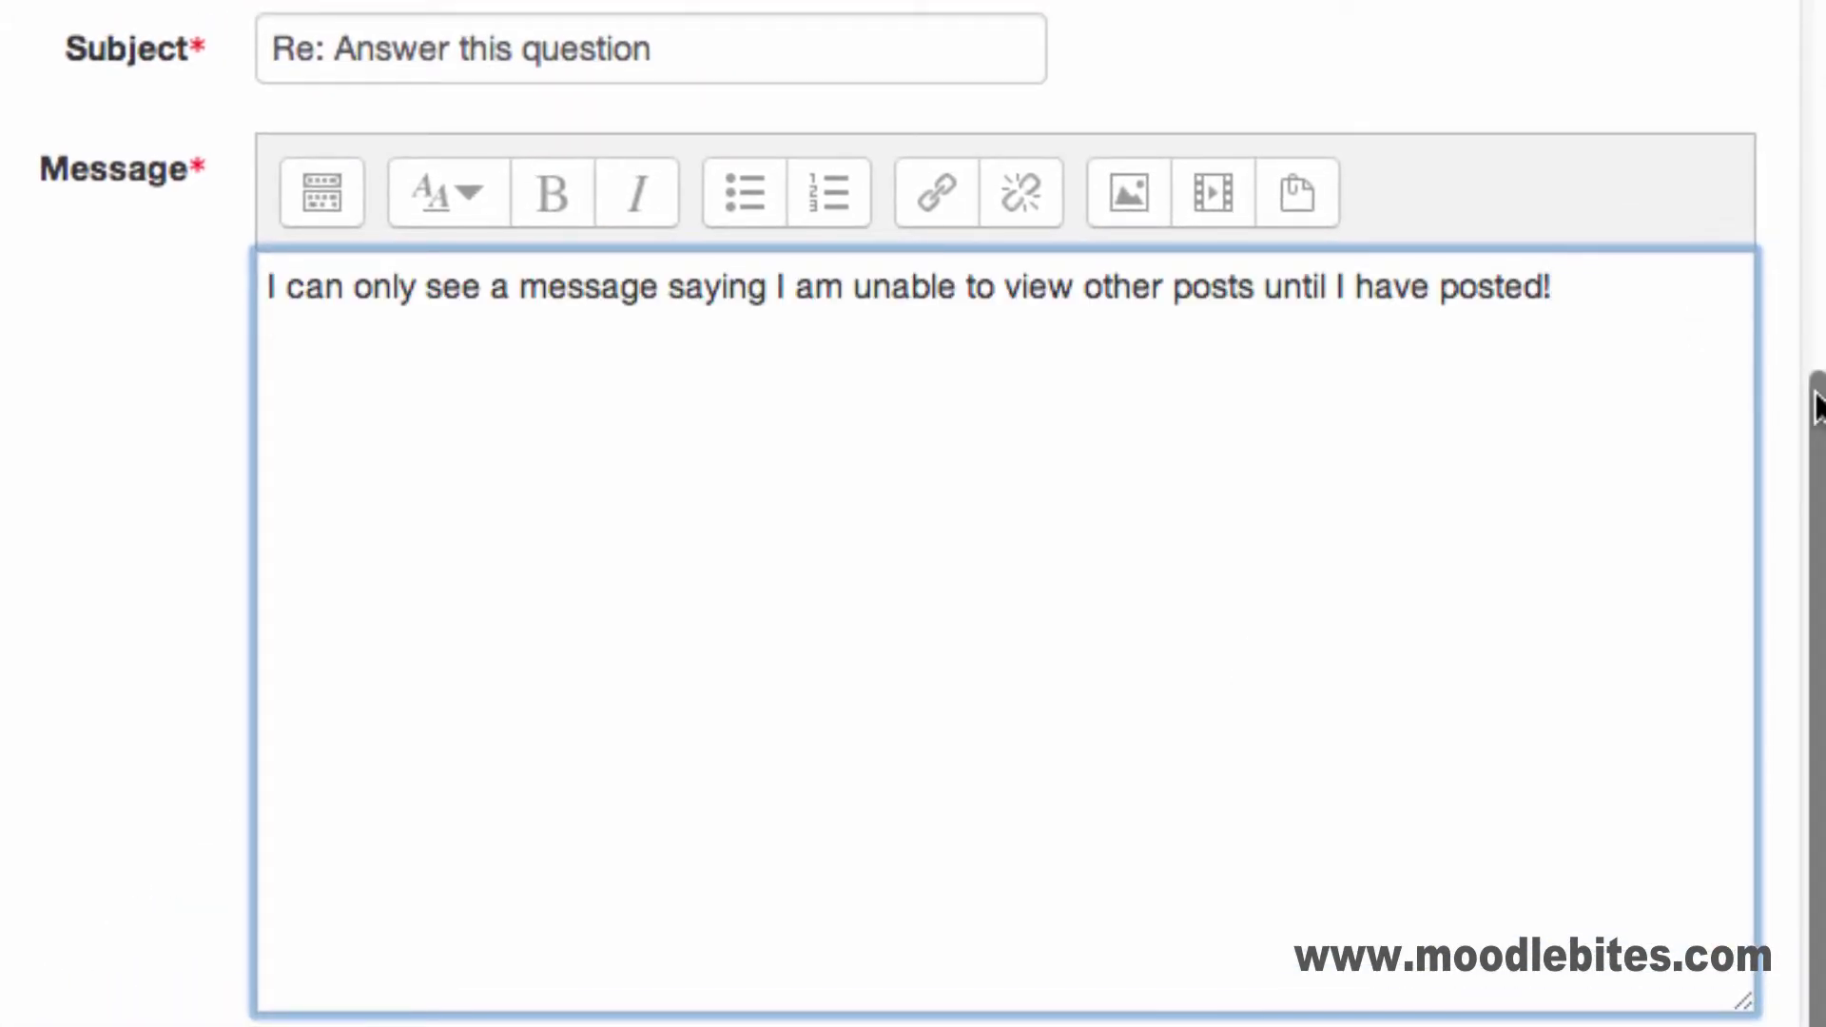
left_click_drag(1814, 395, 1817, 790)
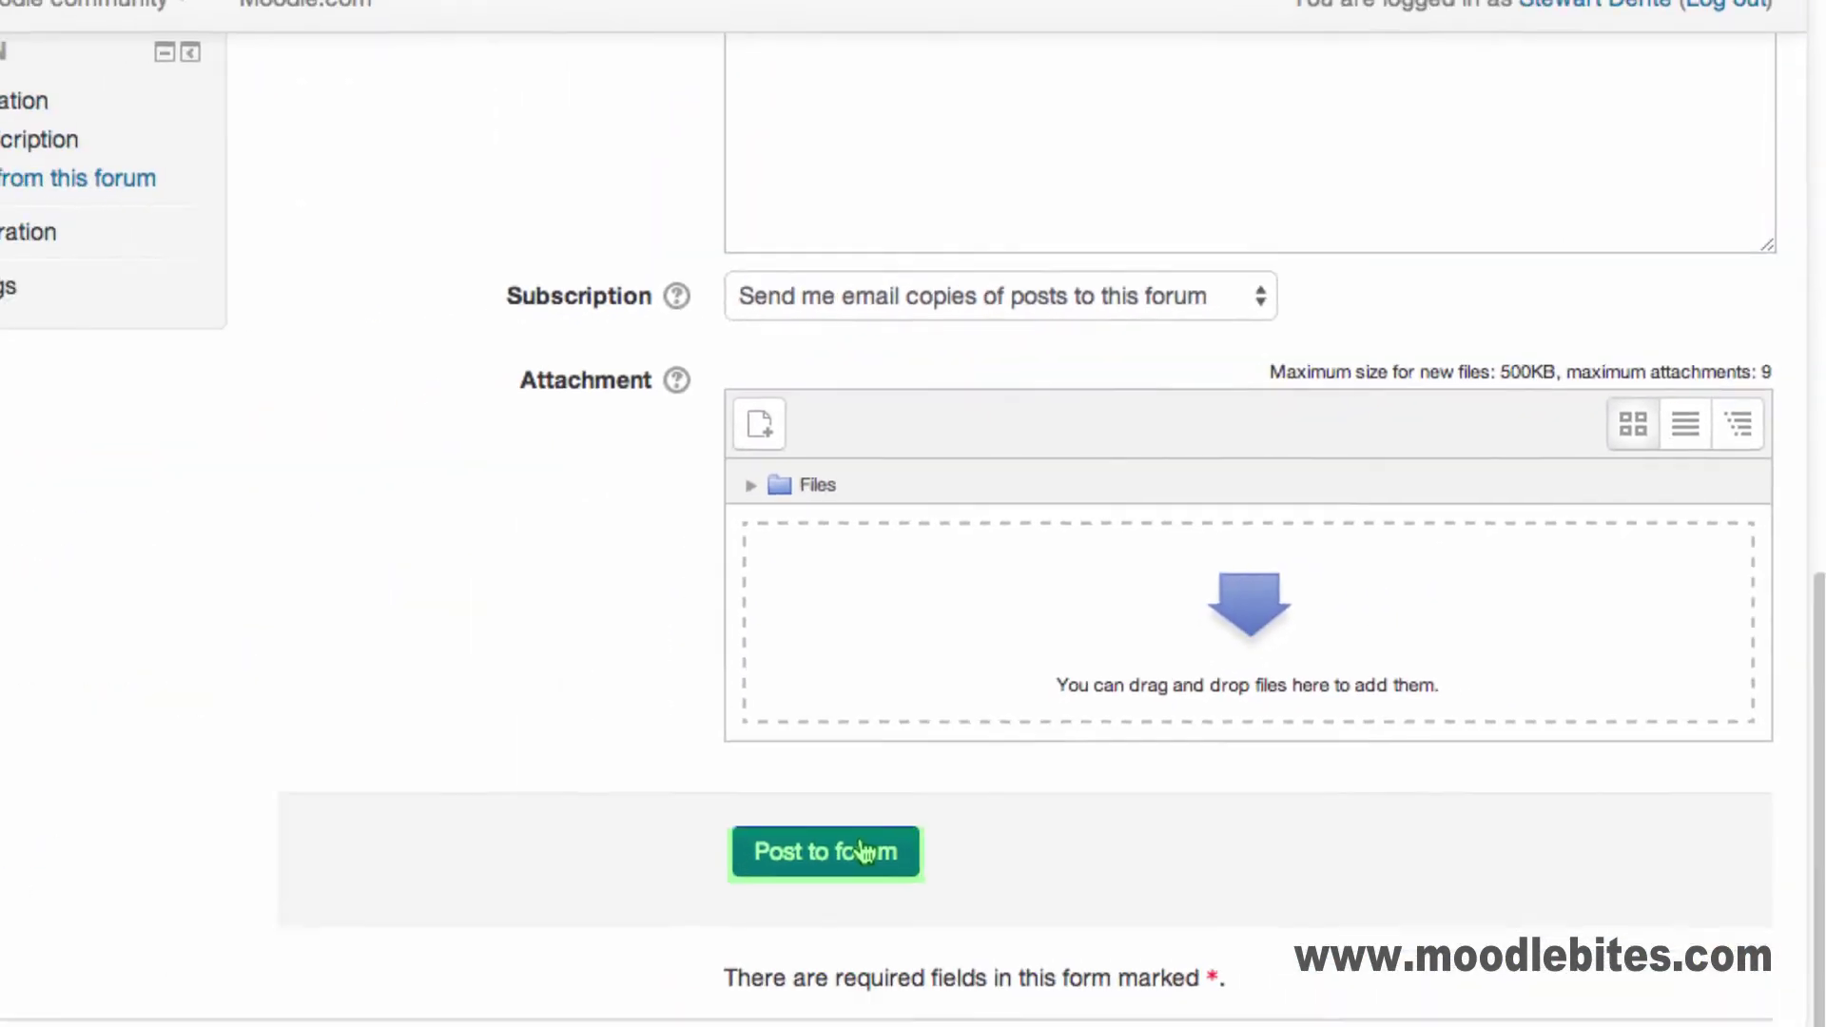
left_click(843, 852)
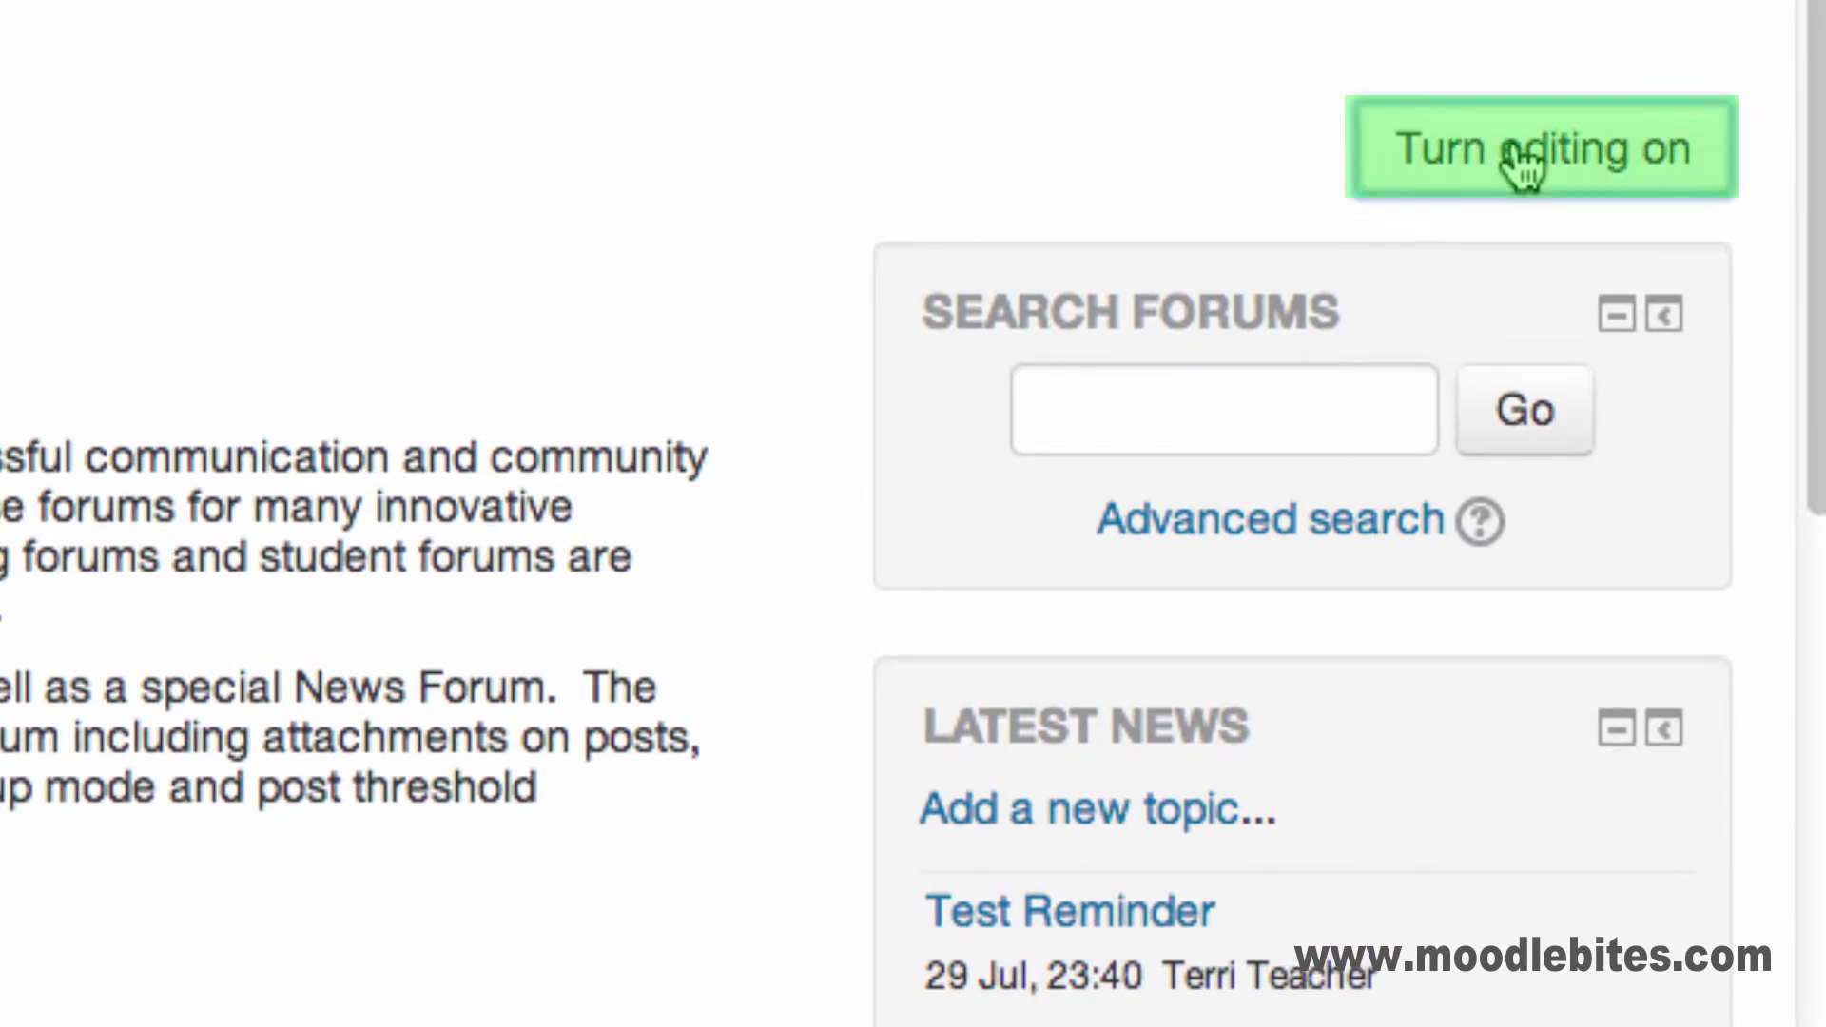
Turn editing on and pick Forum in the add activity or resource chooser
left_click(1522, 162)
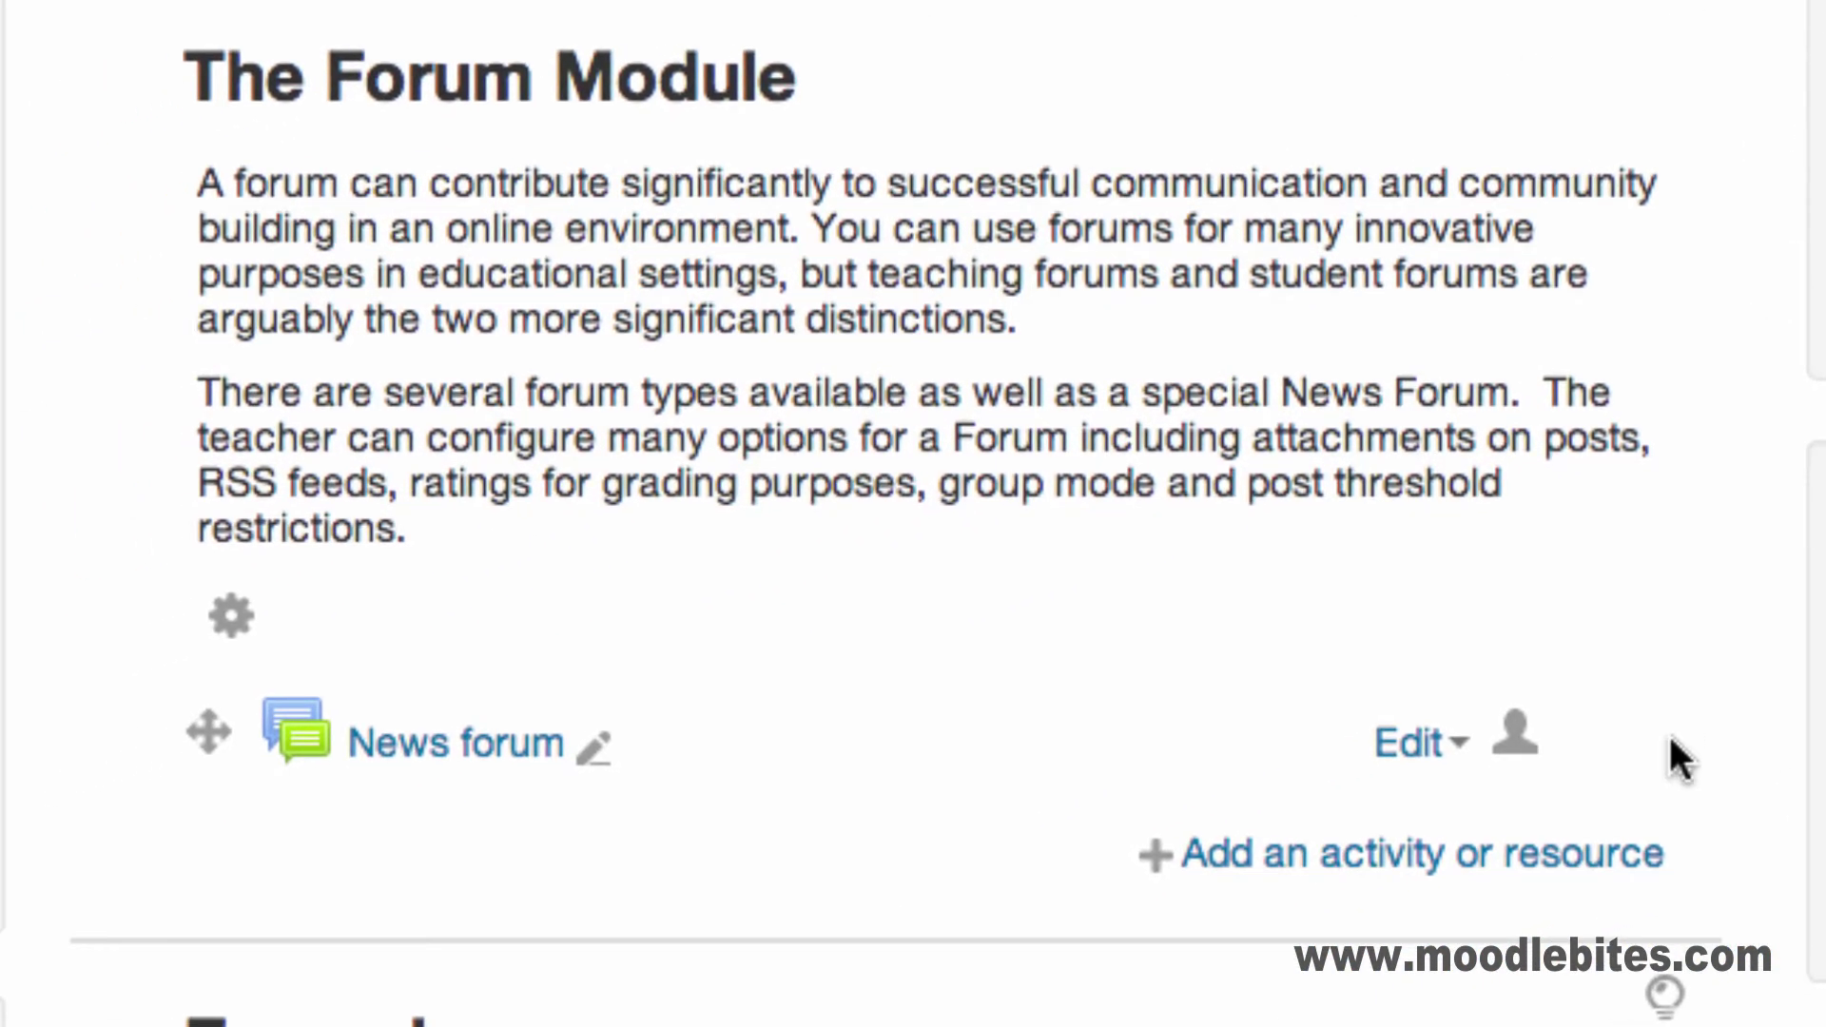
left_click(1286, 870)
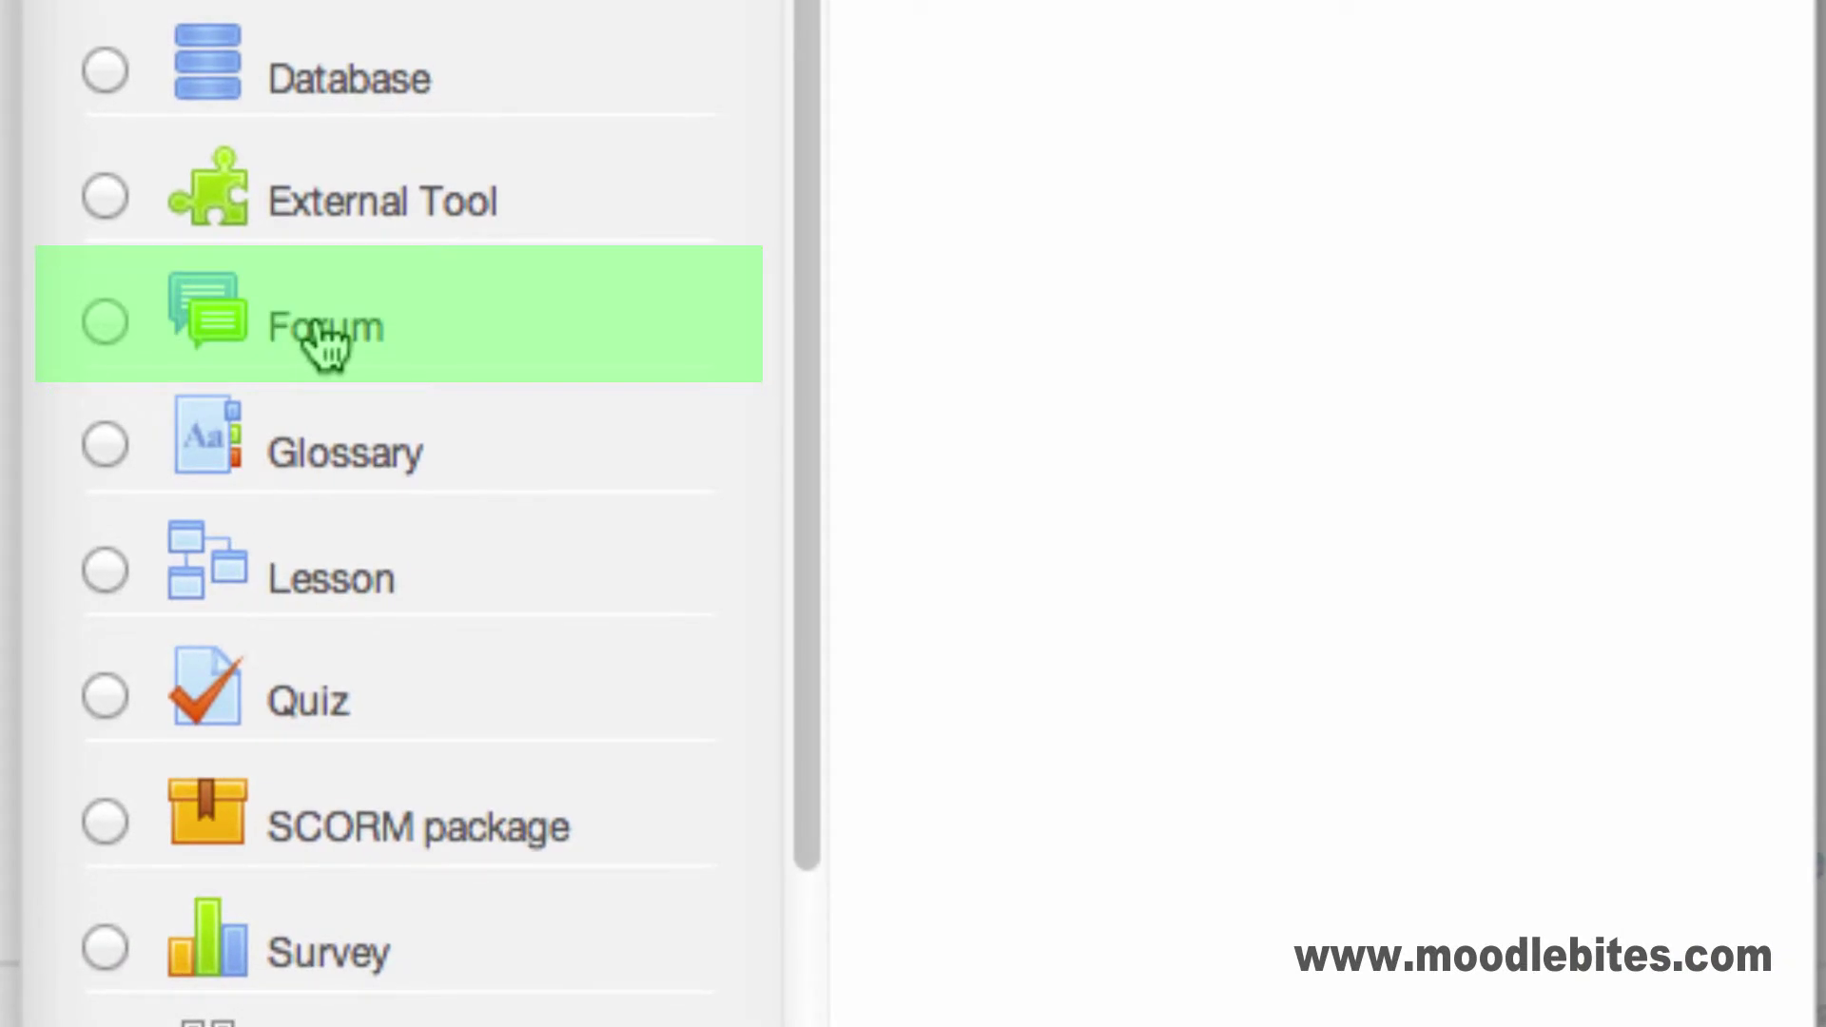
left_click(326, 348)
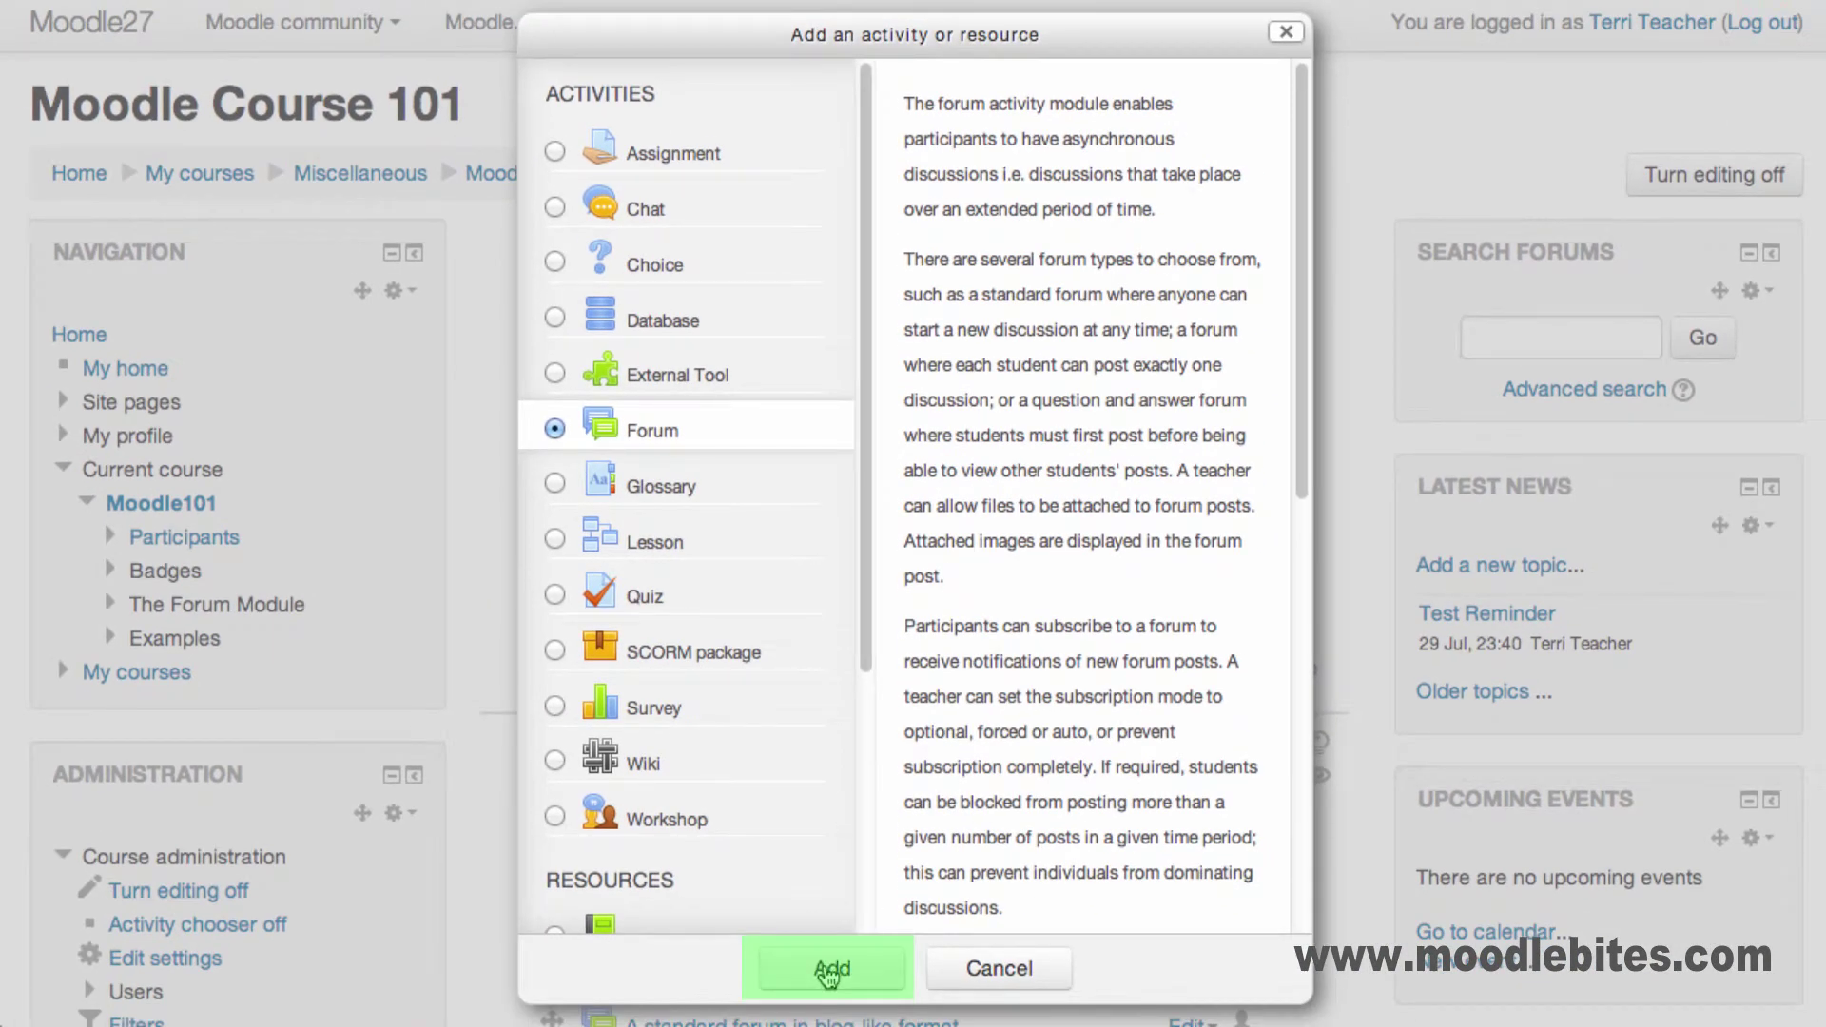
Name the new forum 'Using the forum in your course' and paste its two-paragraph description
left_click(829, 970)
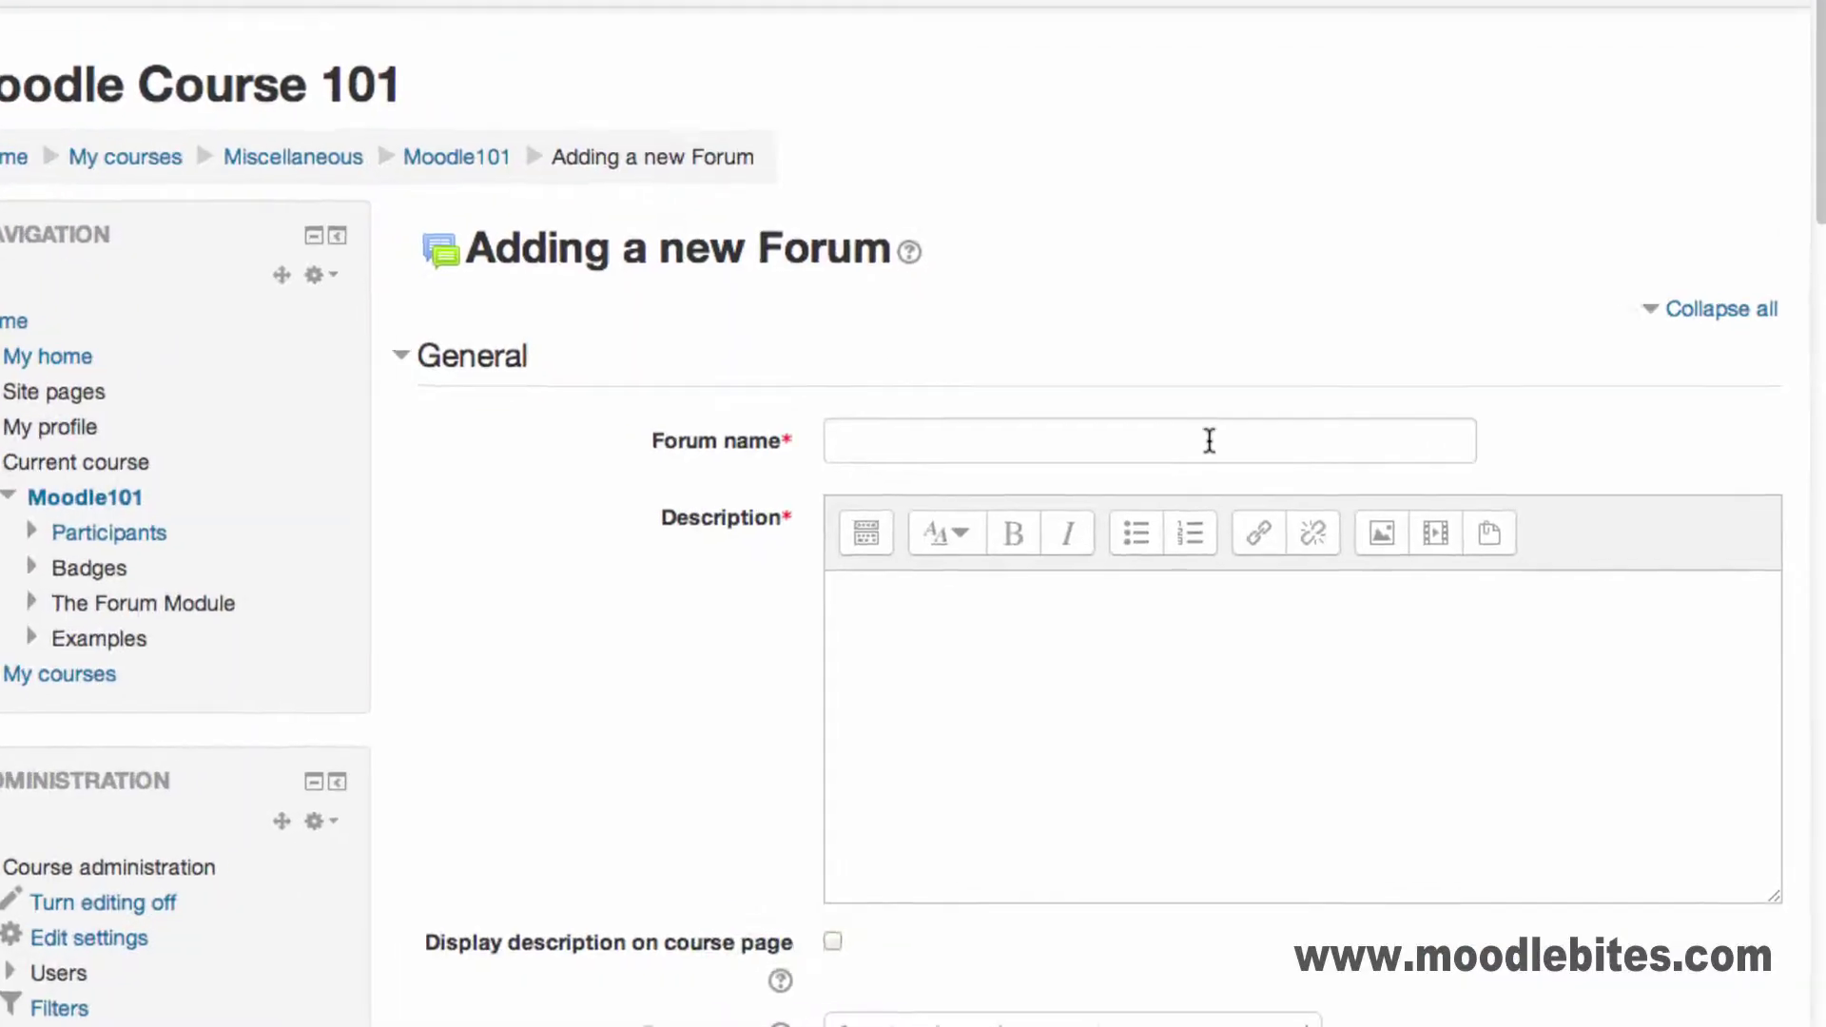
left_click(1206, 436)
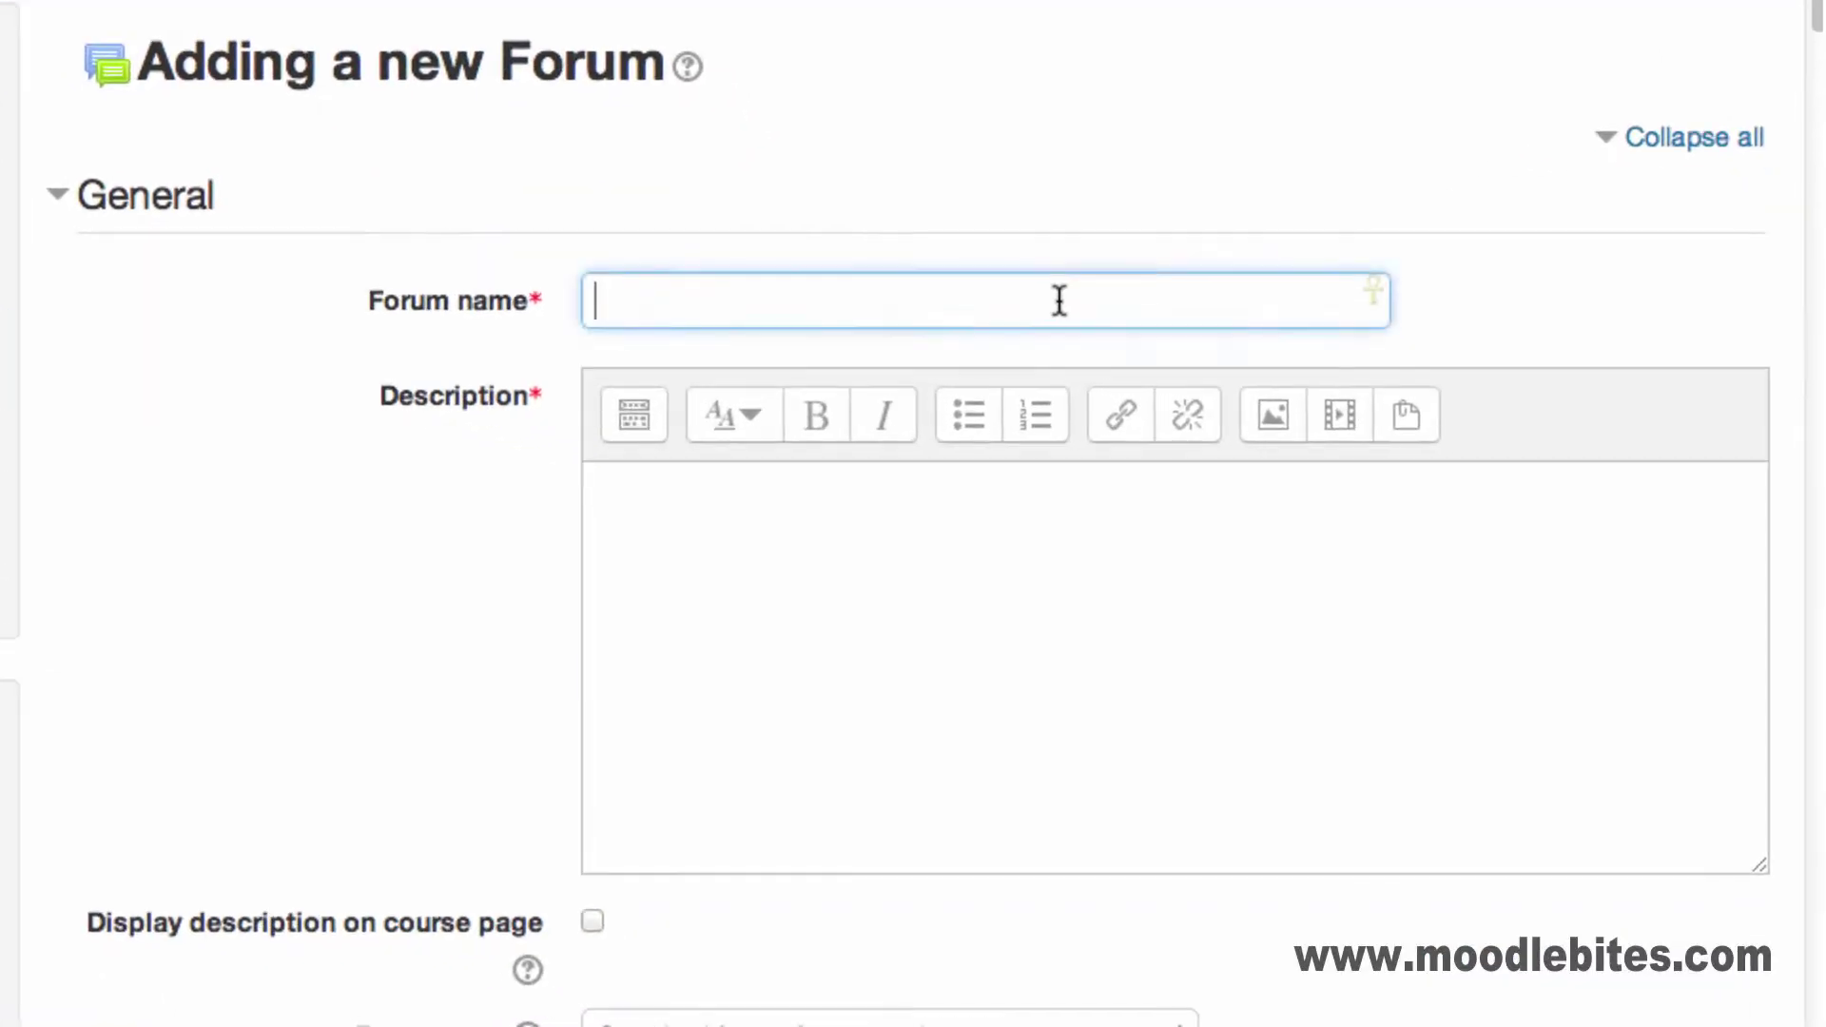
type("Using the forum in your course")
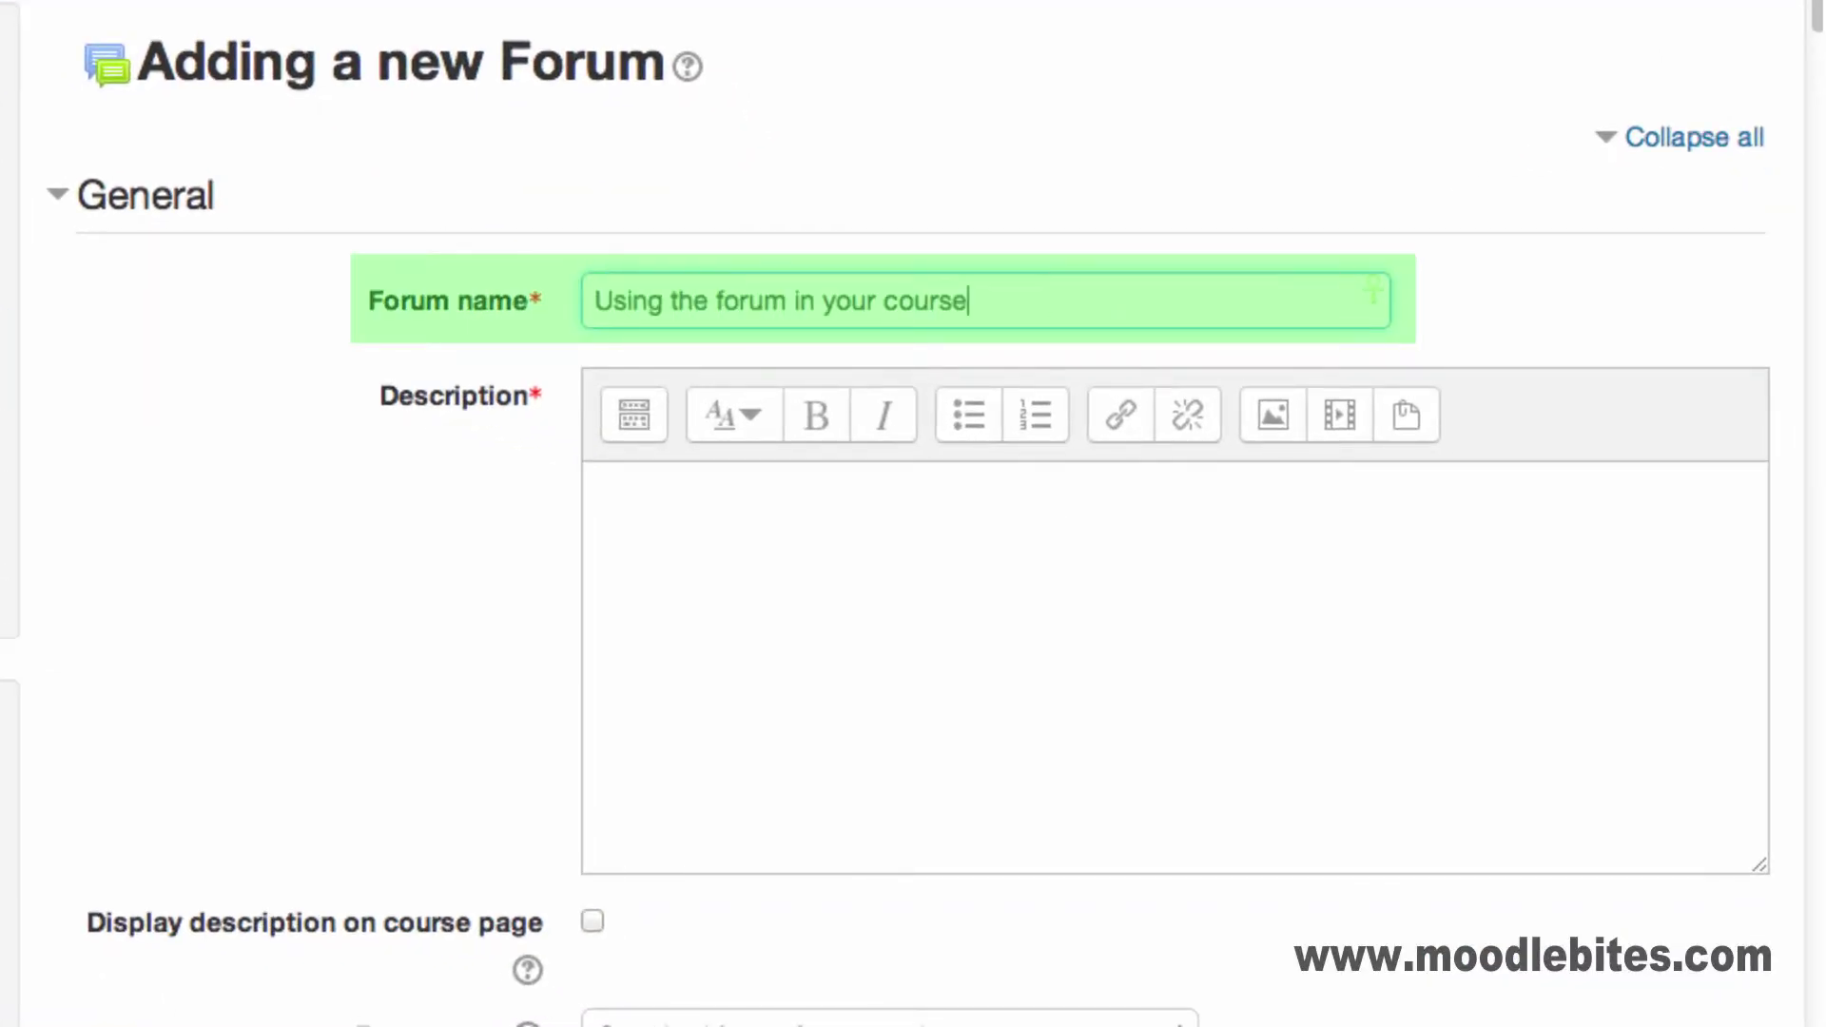
left_click(1052, 526)
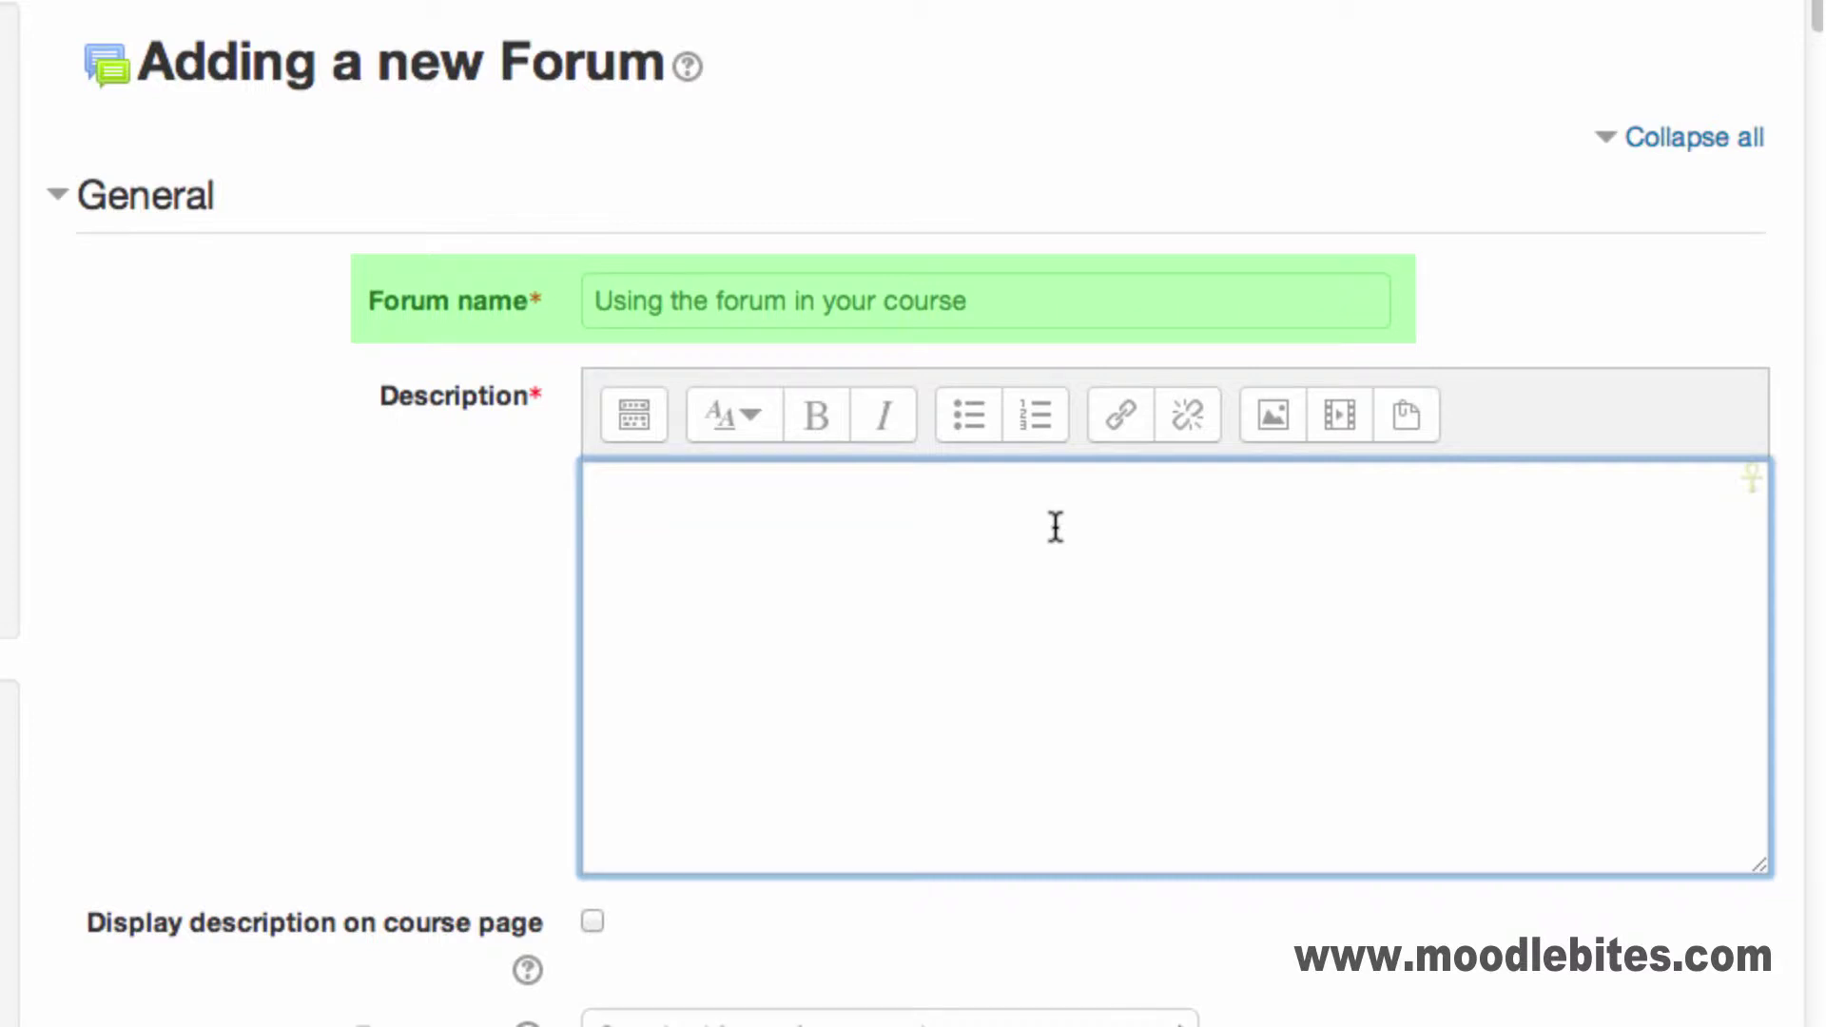
type("Forums can be a very powerful tool in your Moodle course.  Discuss how you might use this asynchronous communication in your course.  Refer to the forum protocols page in the course for guidelines and response times.")
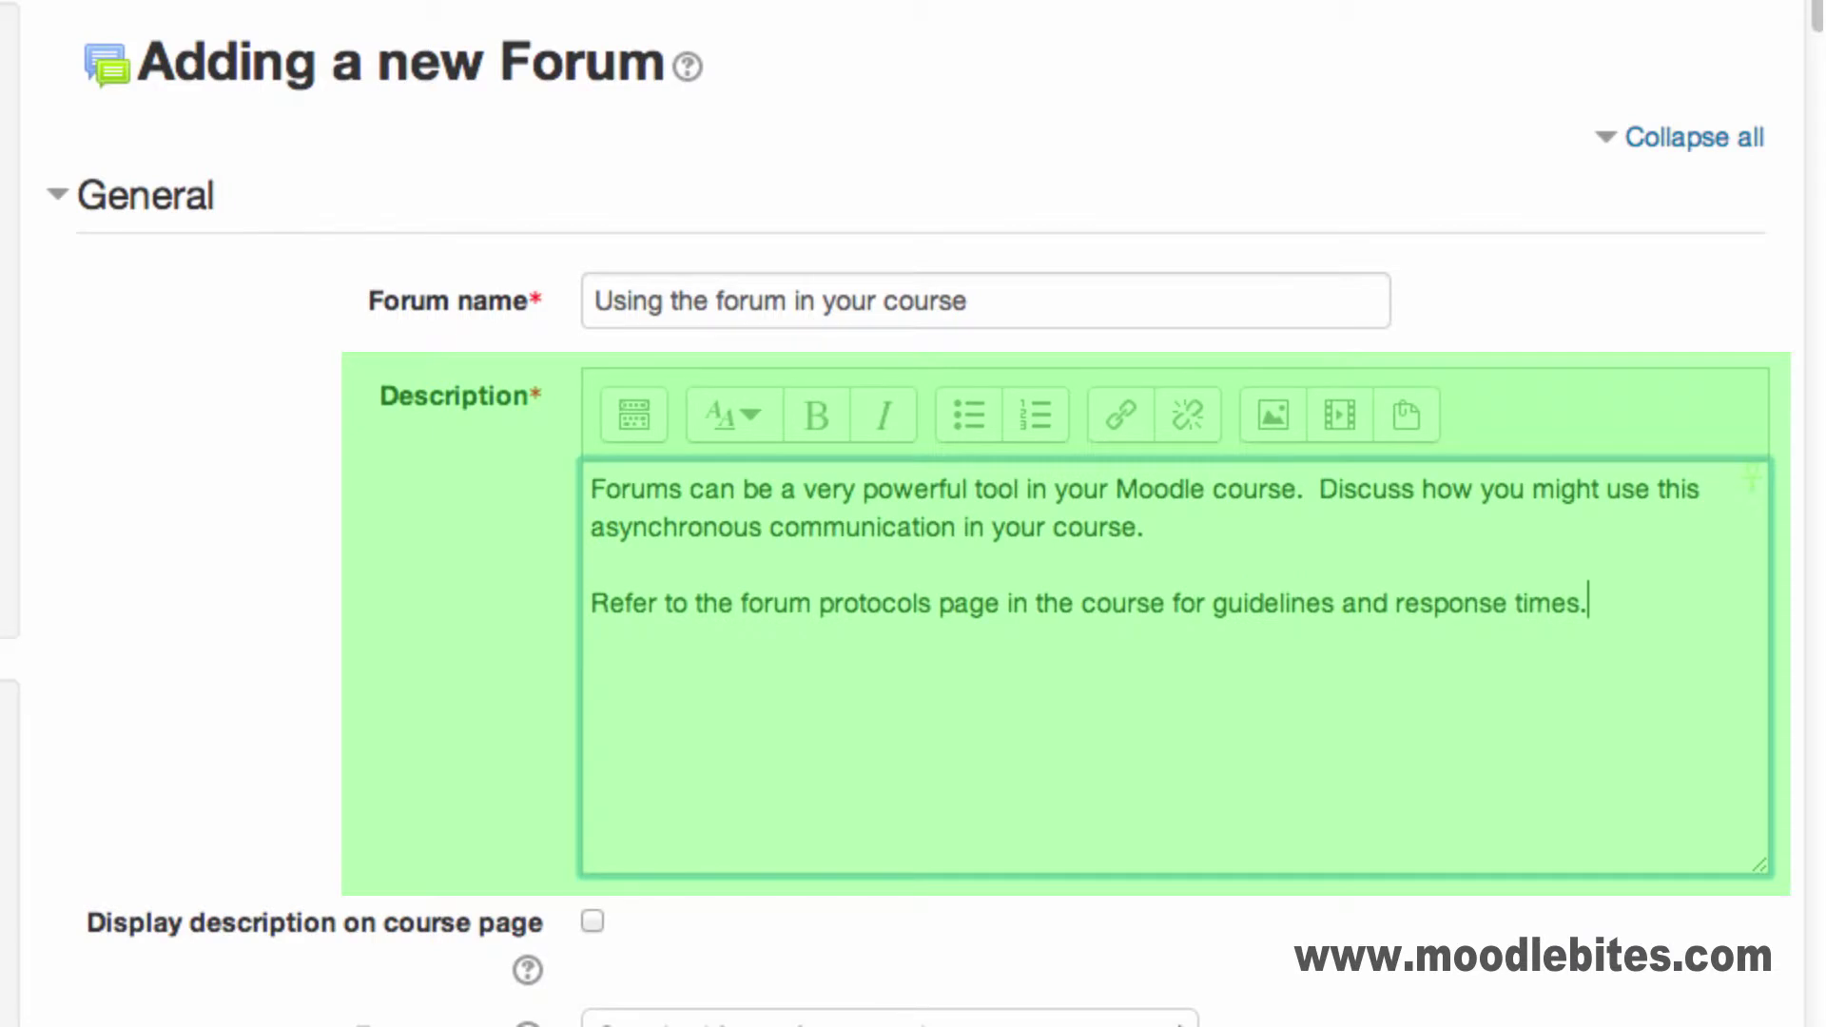
scroll(776, 294, "down", 6)
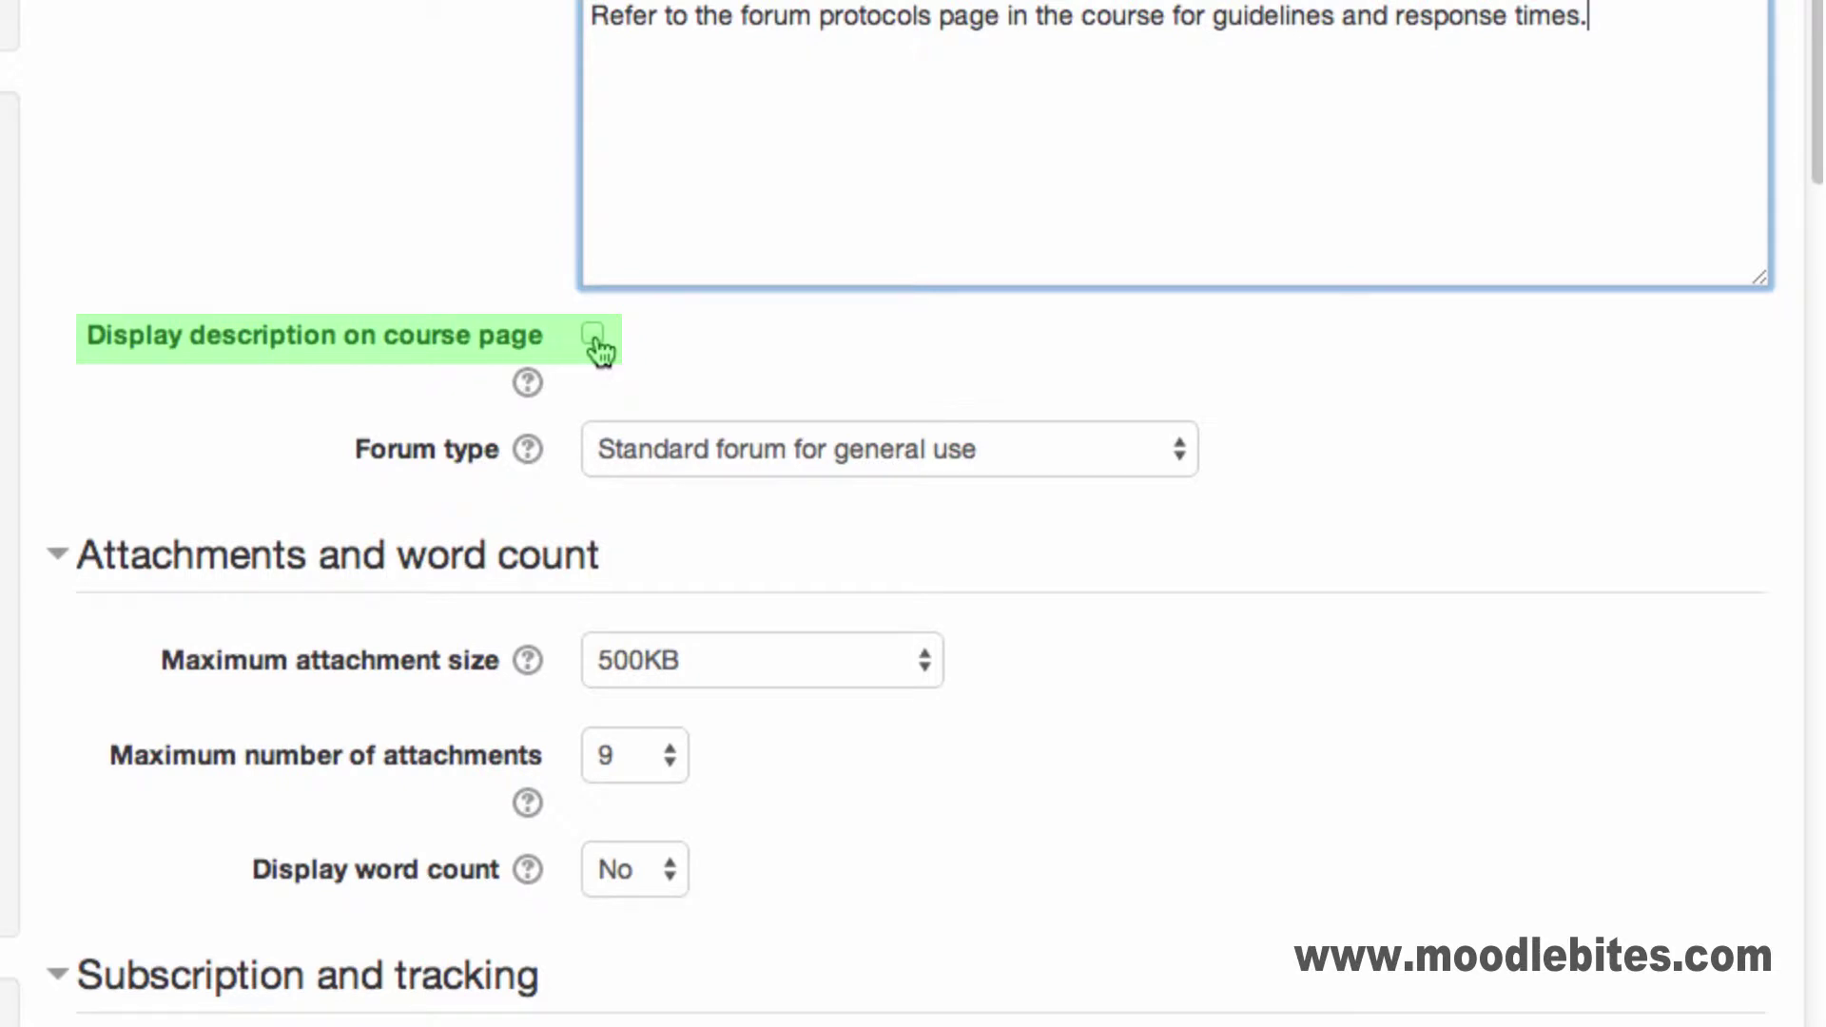
Set the forum type to the standard forum displayed in a blog-like format
left_click(1184, 464)
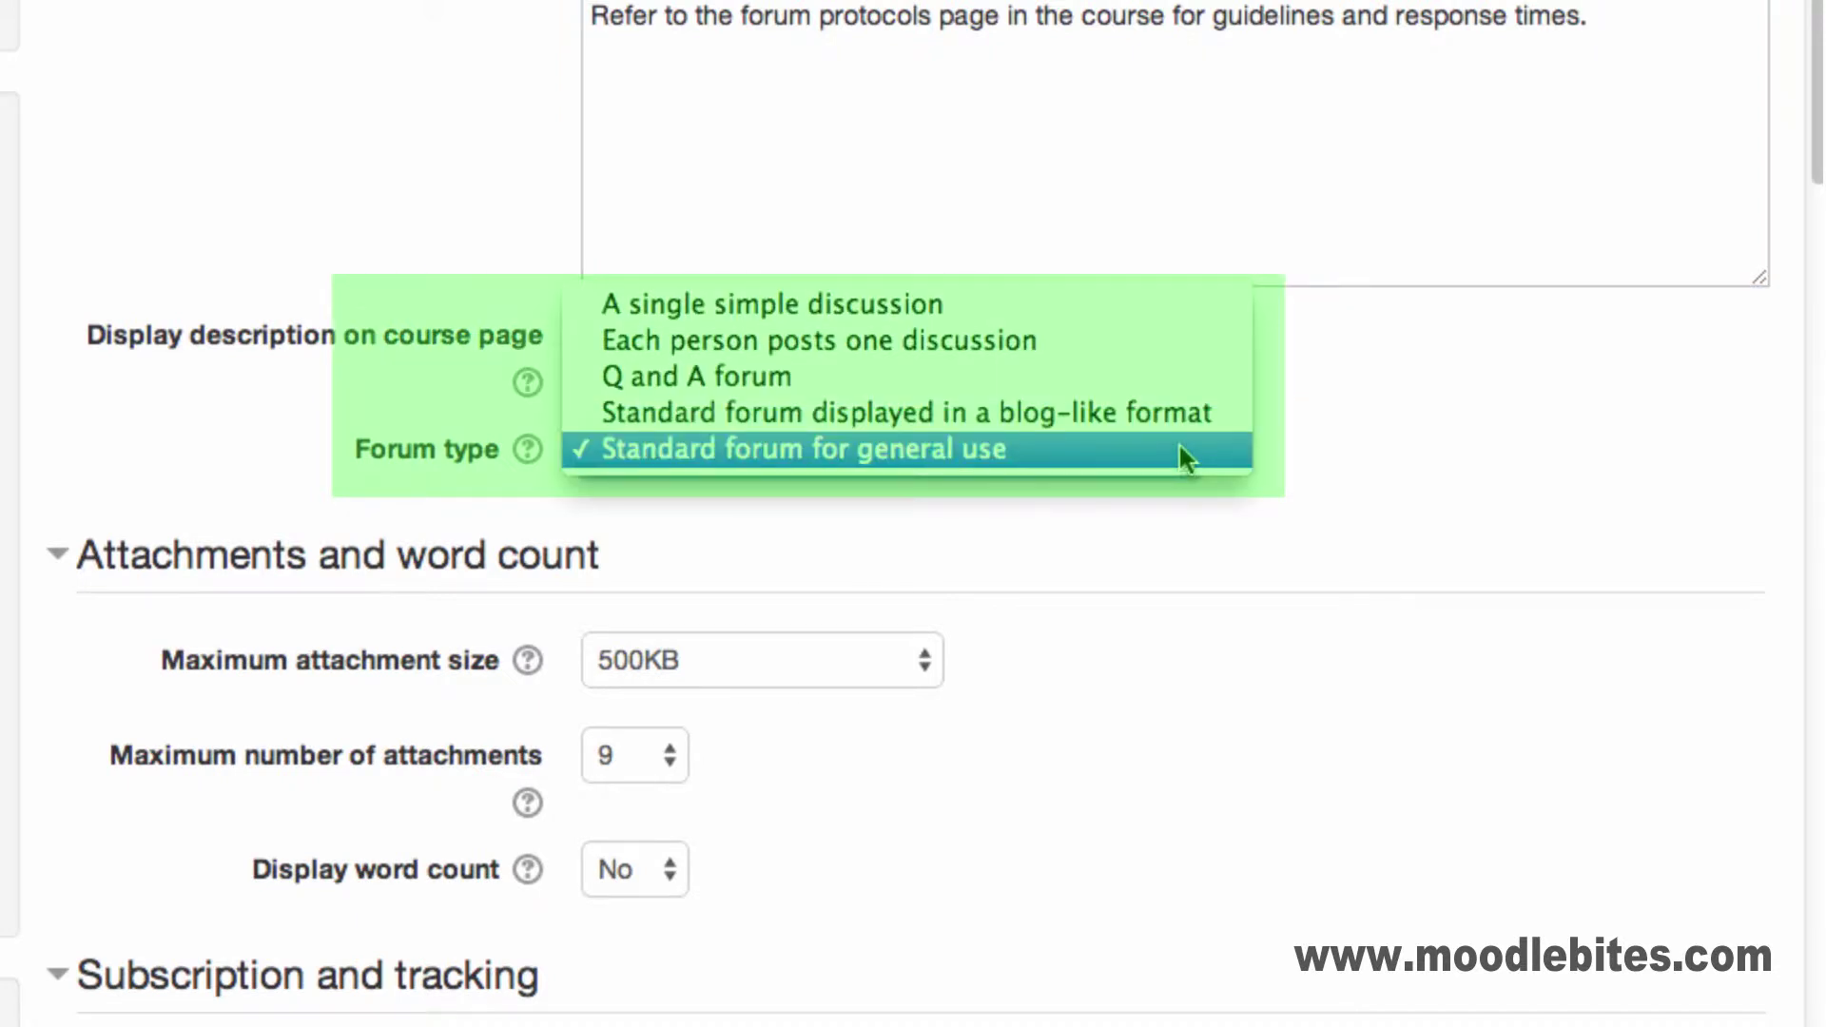
left_click(1231, 413)
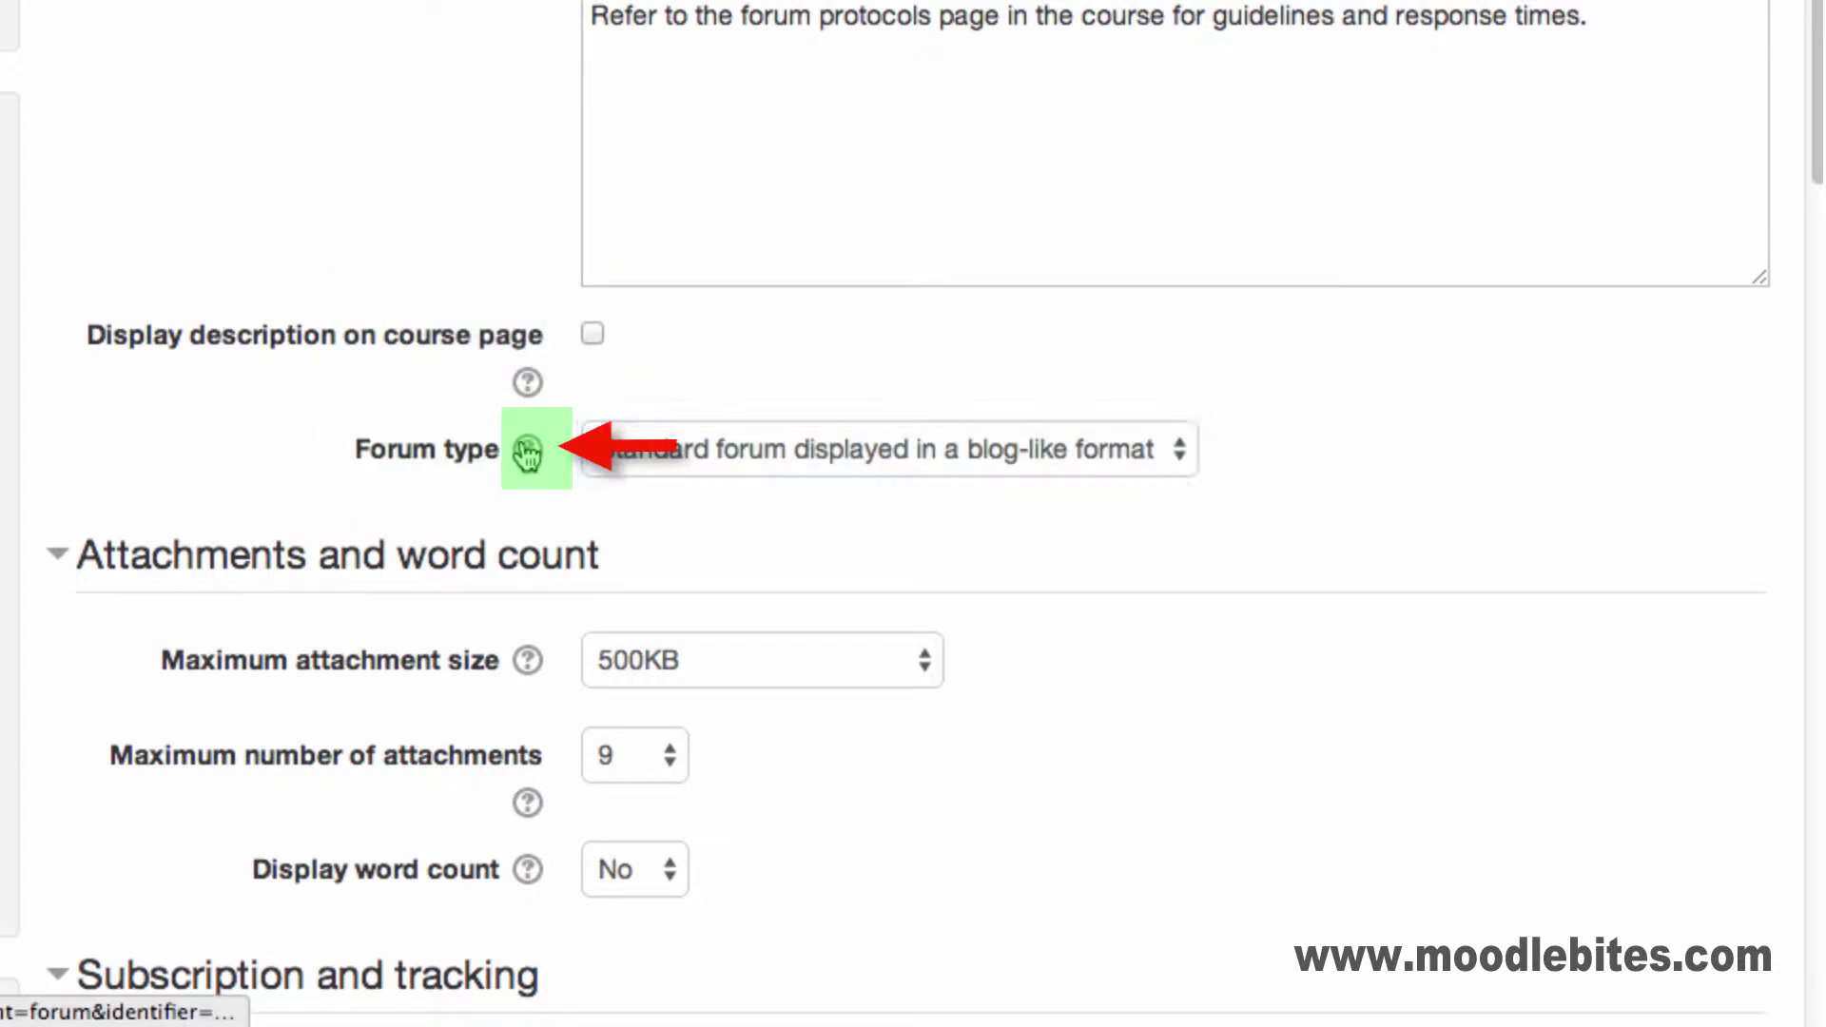
left_click(528, 453)
left_click(1268, 473)
scroll(1184, 233, "down", 5)
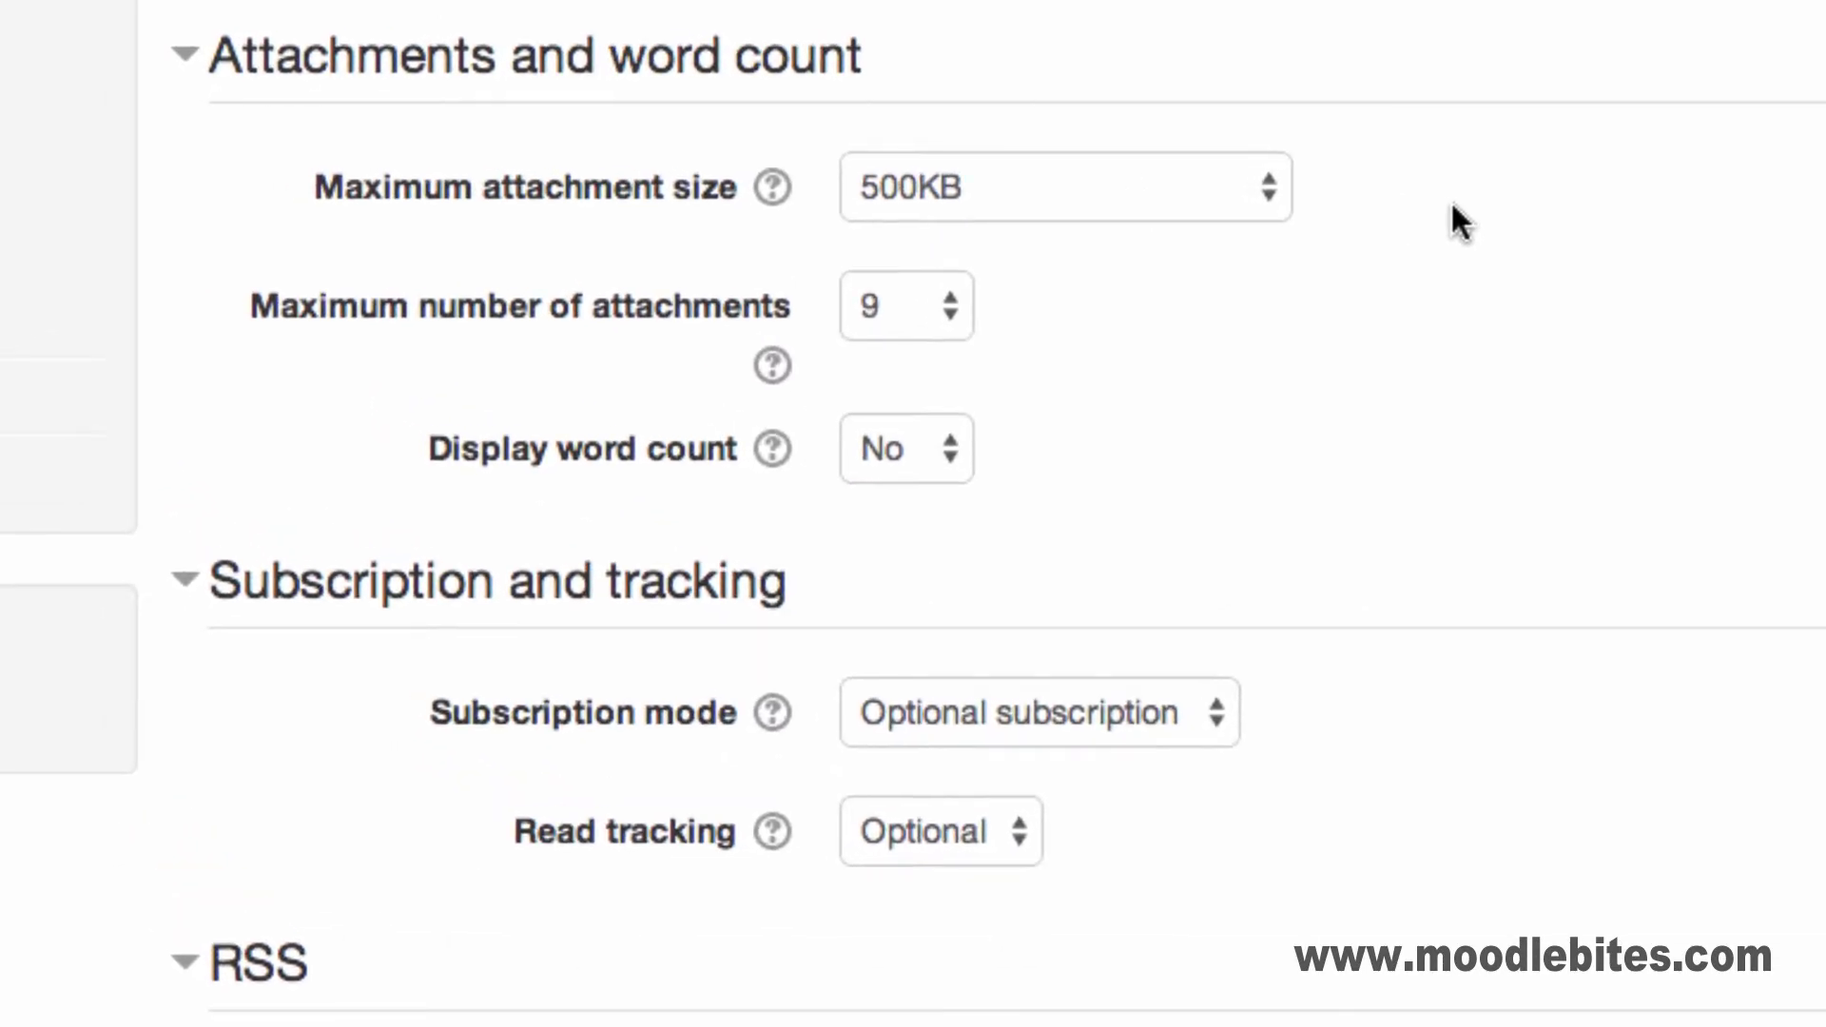
Limit attachments to 1MB and 3 per post, and set Display word count to Yes
left_click(1270, 195)
left_click(1257, 153)
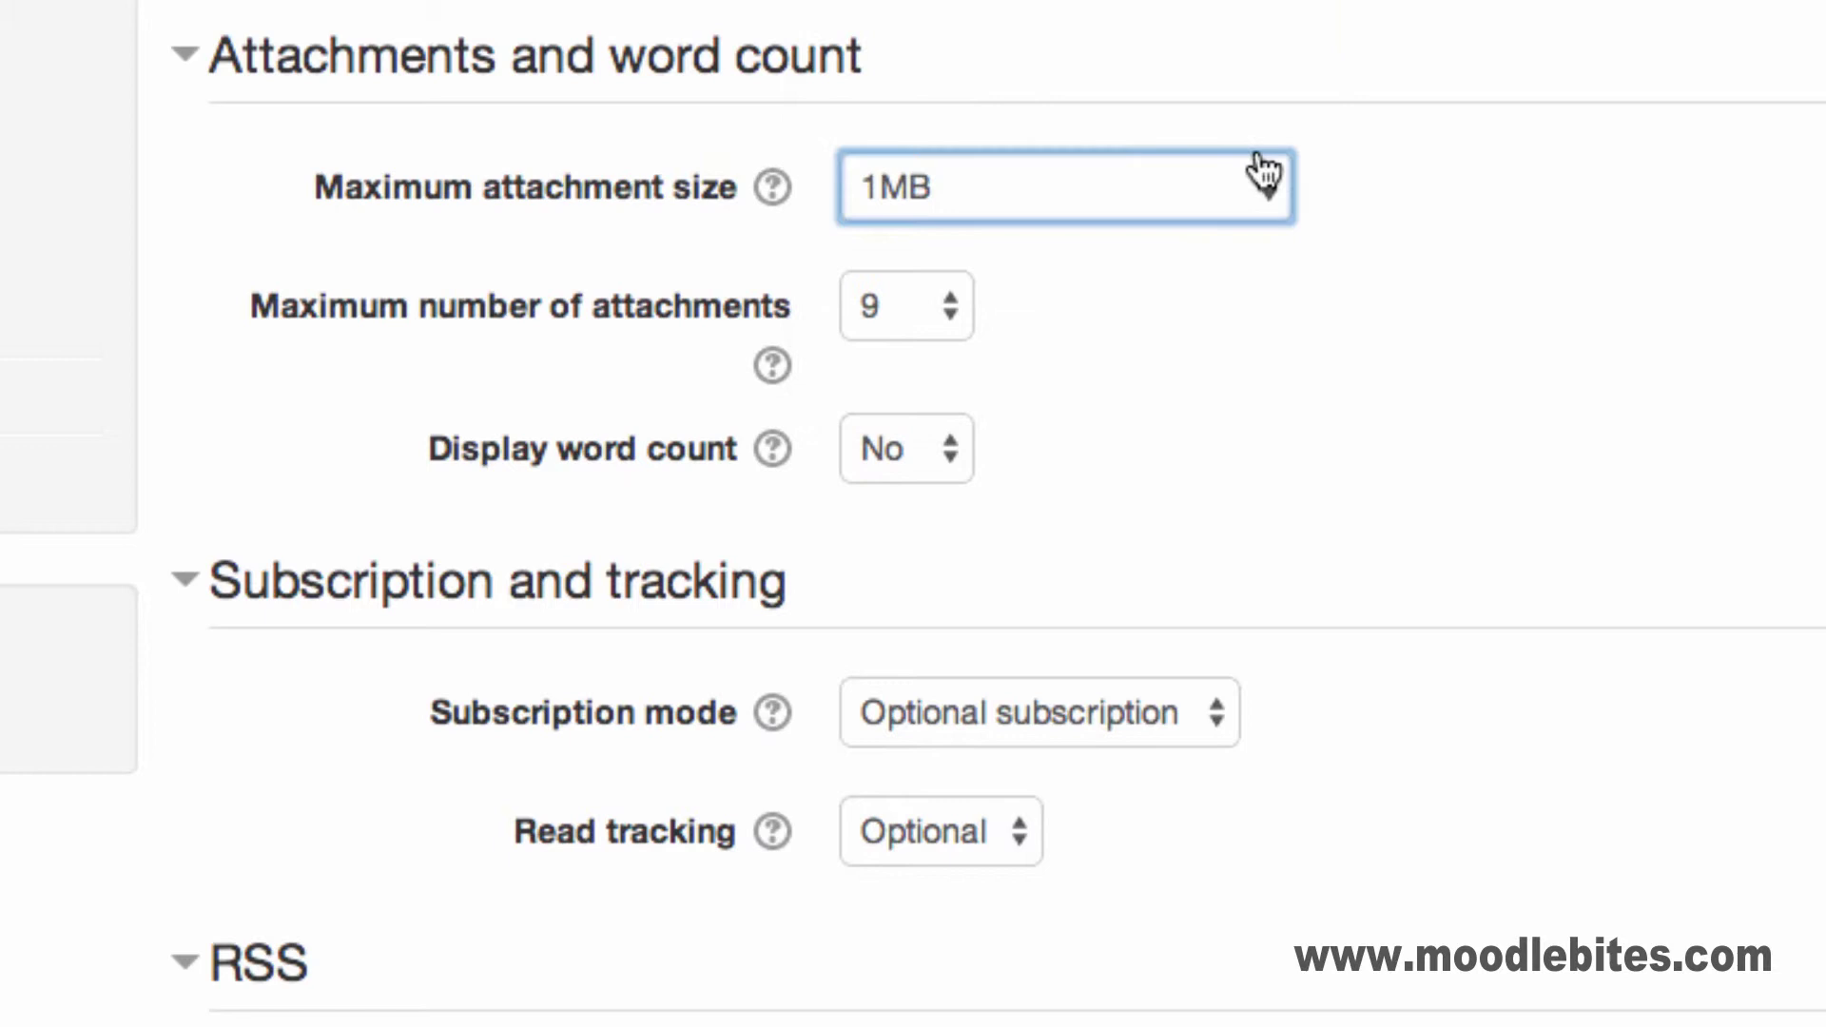
left_click(951, 314)
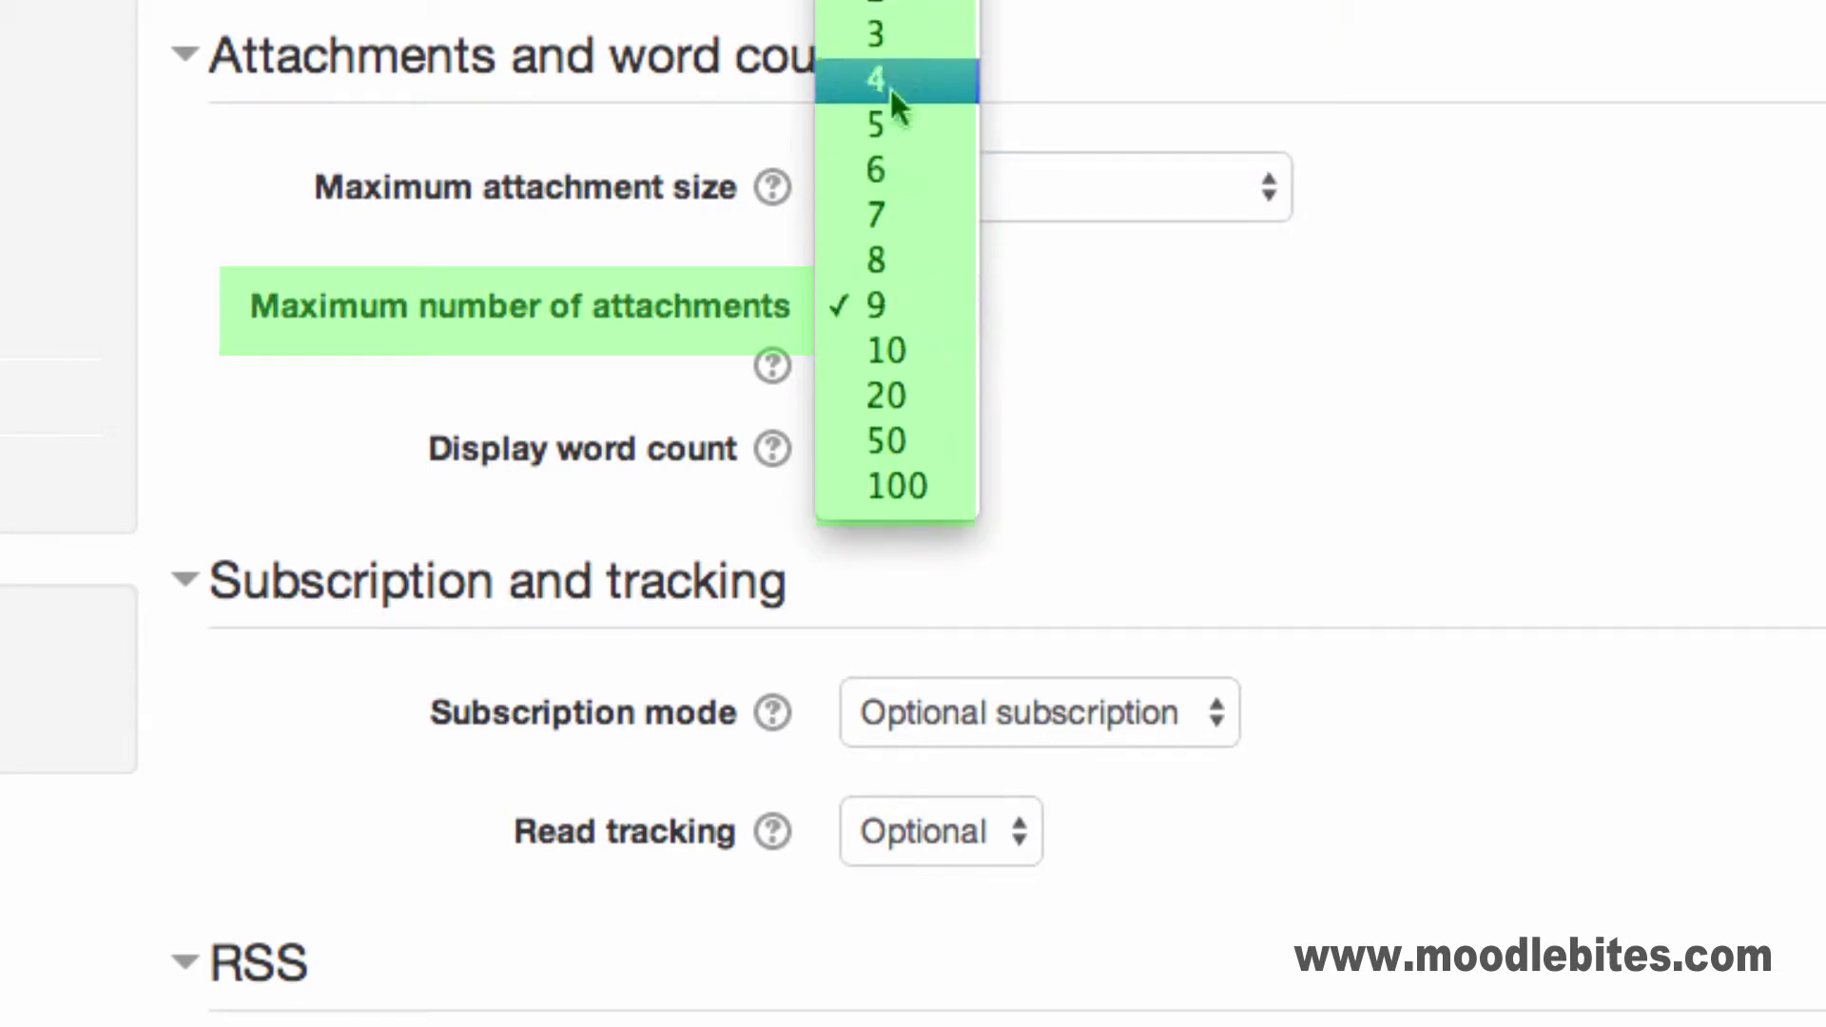
left_click(909, 43)
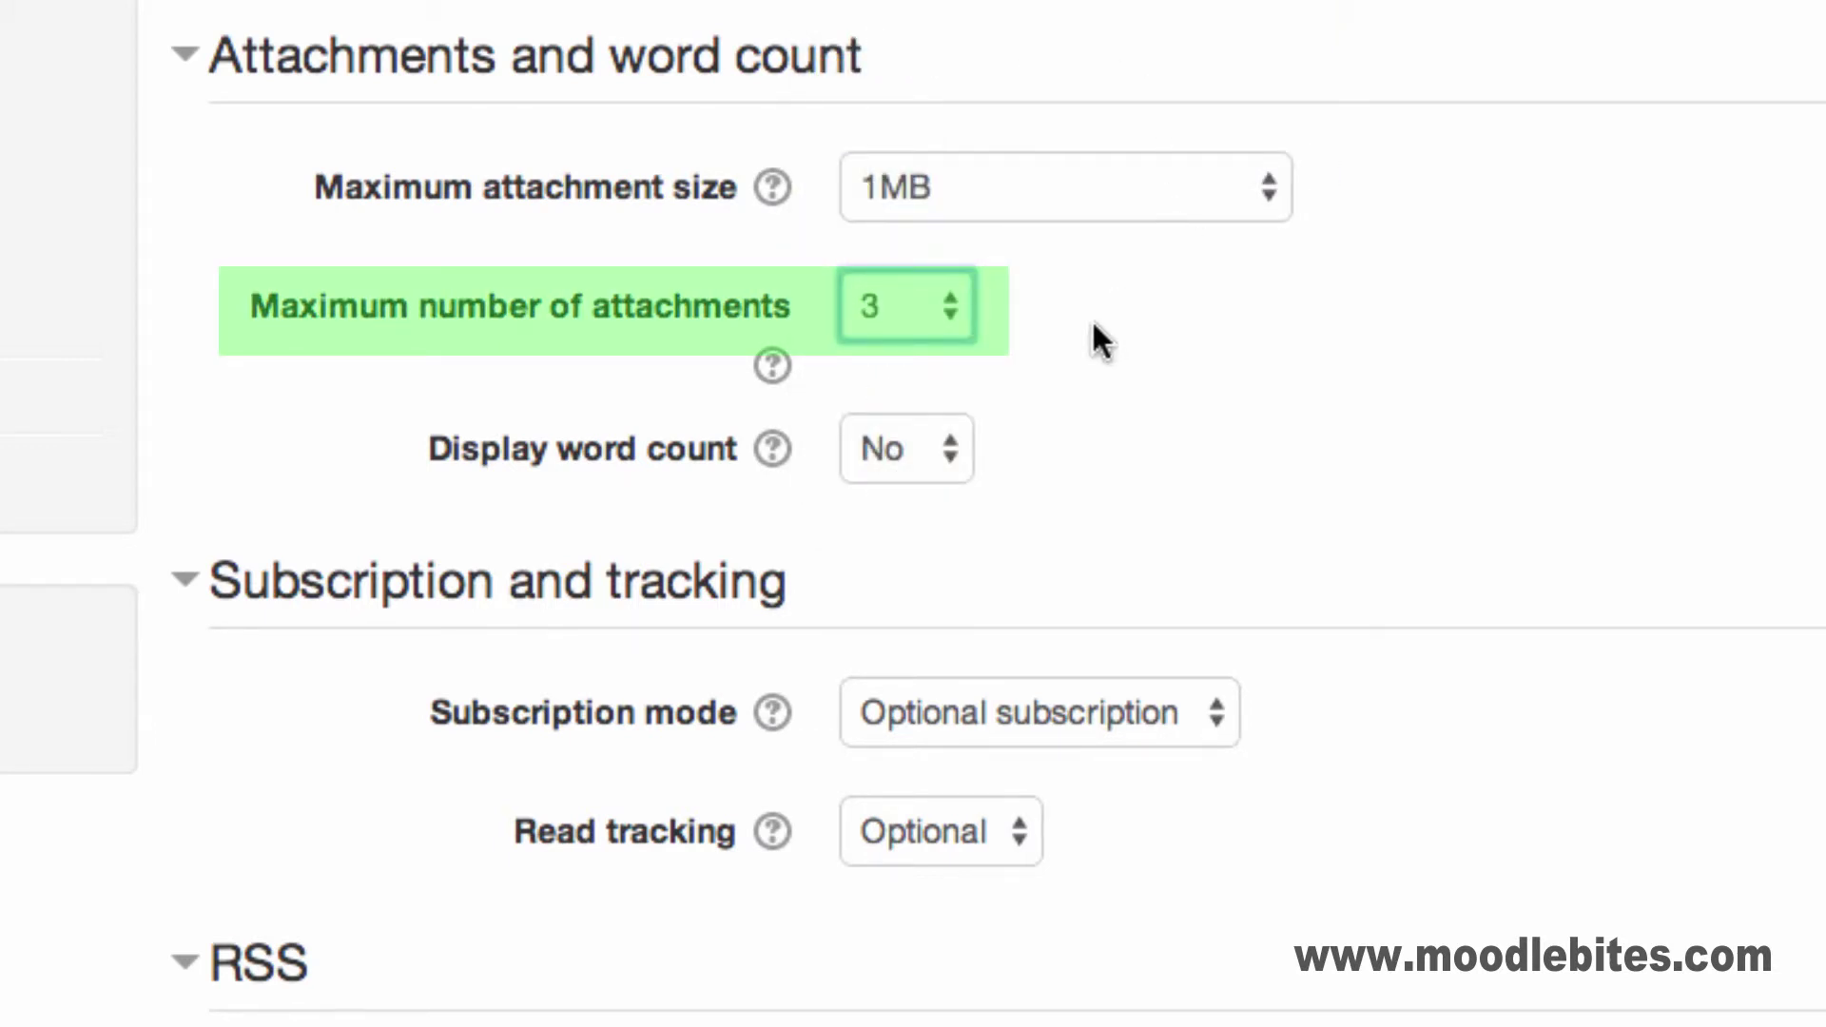
left_click(964, 449)
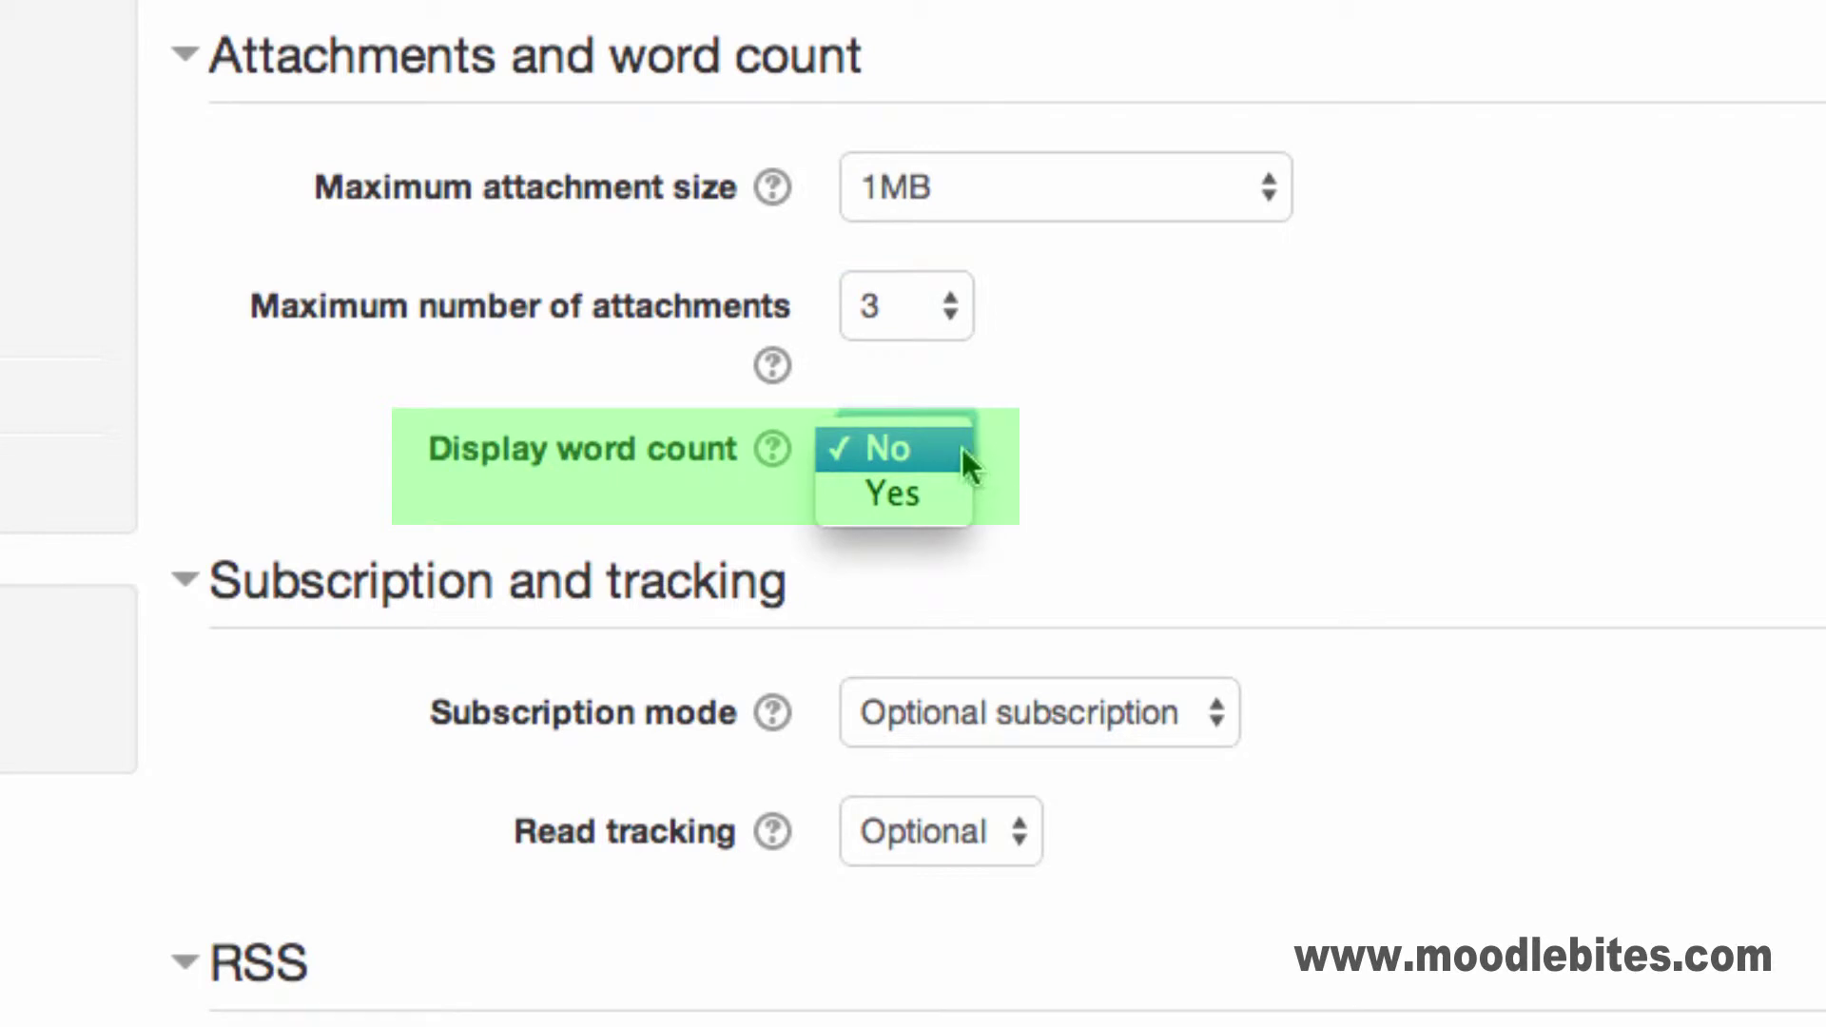
left_click(936, 490)
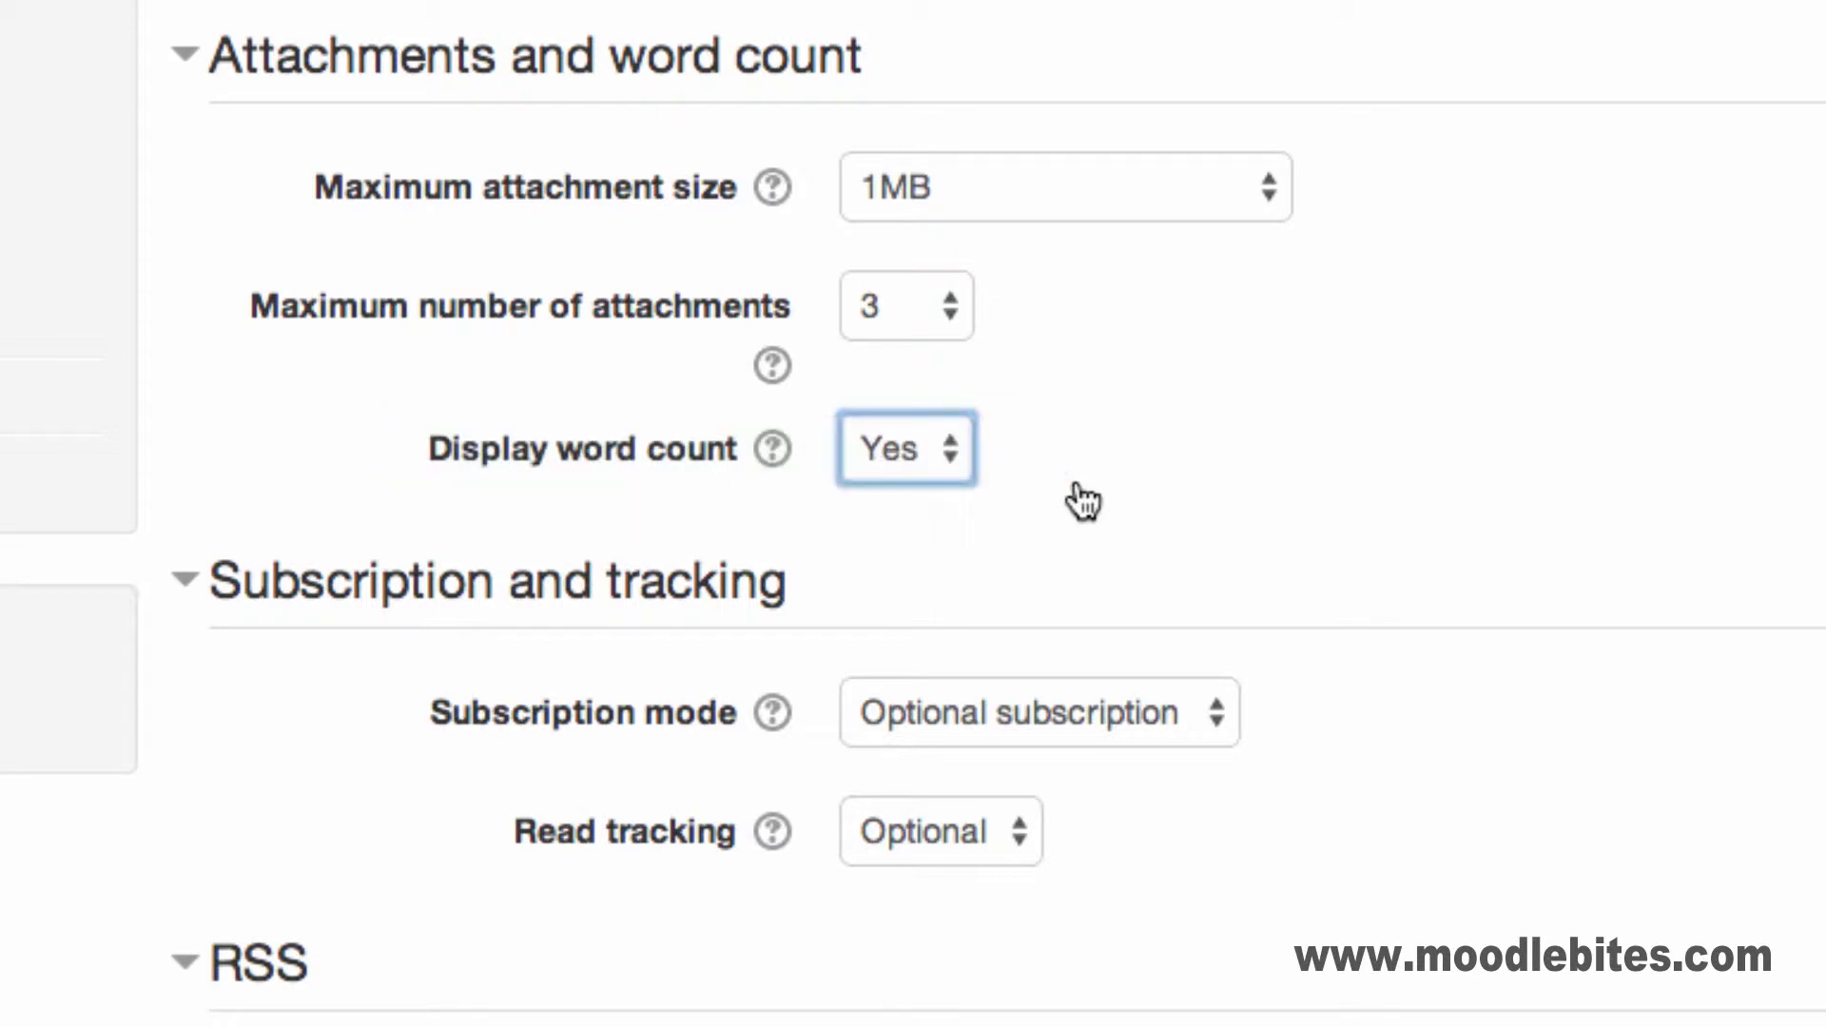
Keep the subscription mode at Optional subscription and expand the read tracking choices
scroll(1366, 286, "down", 5)
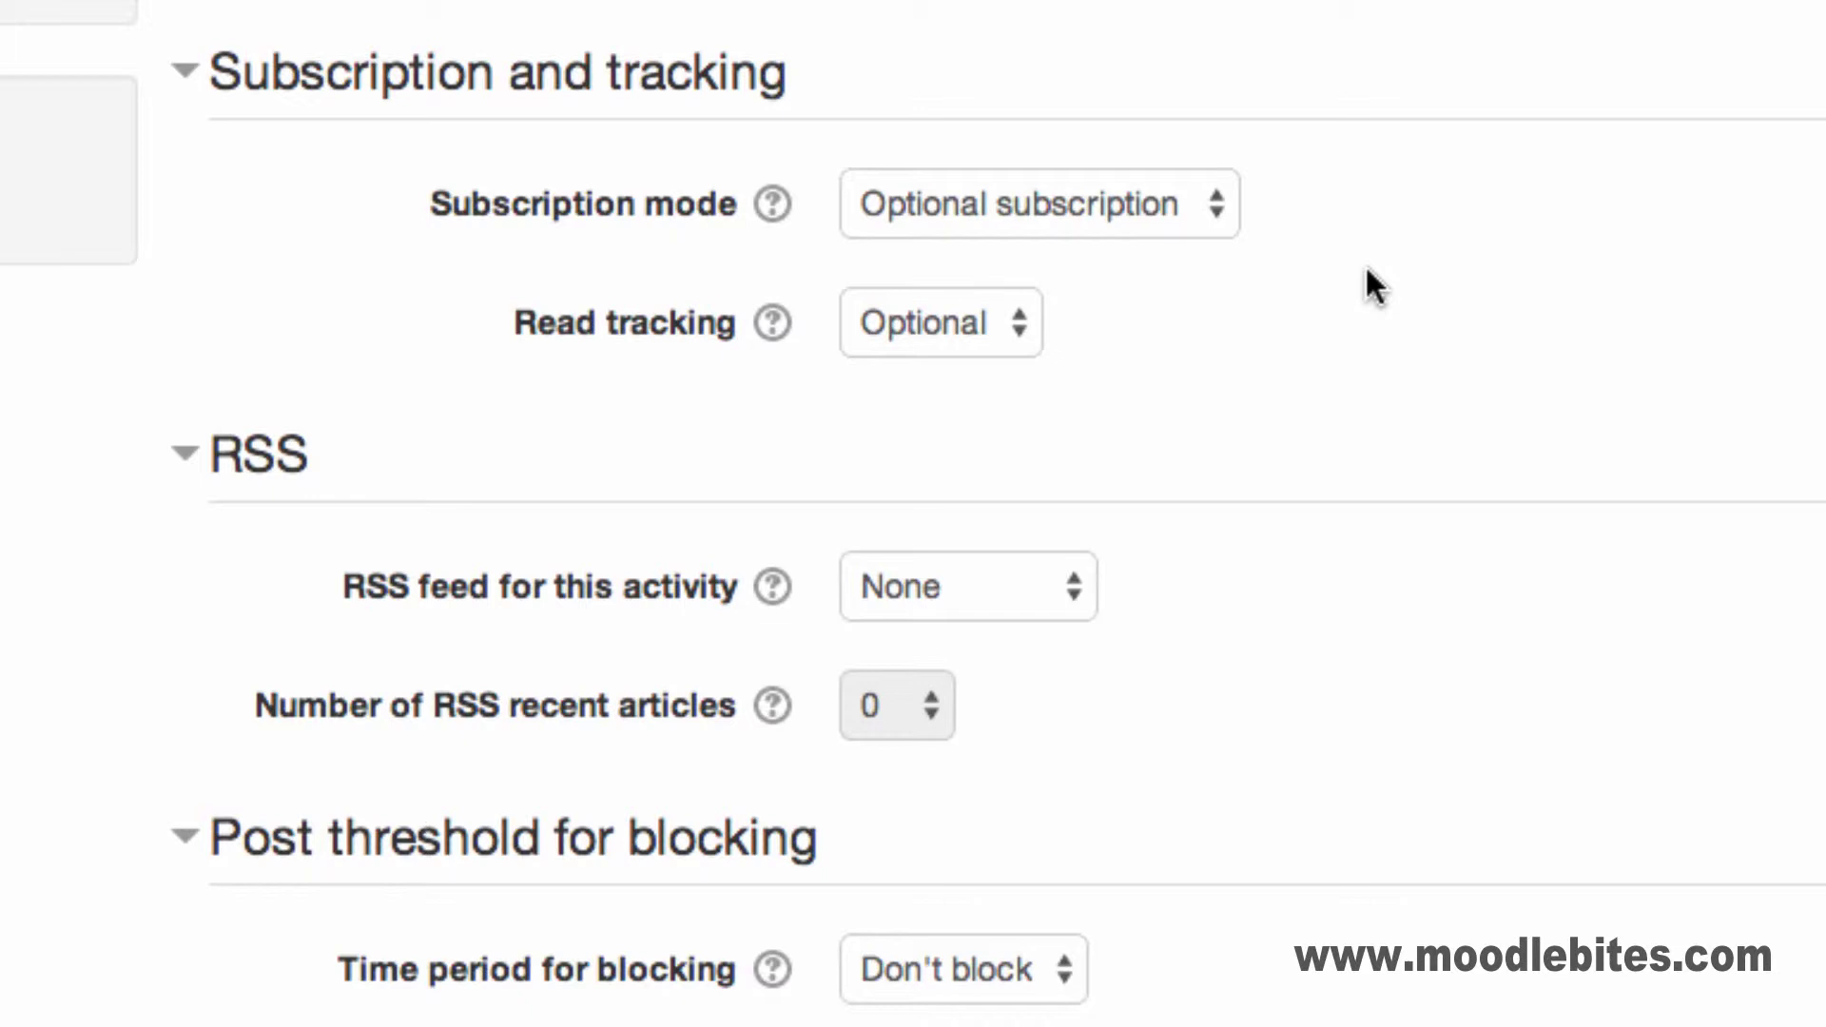
left_click(1218, 201)
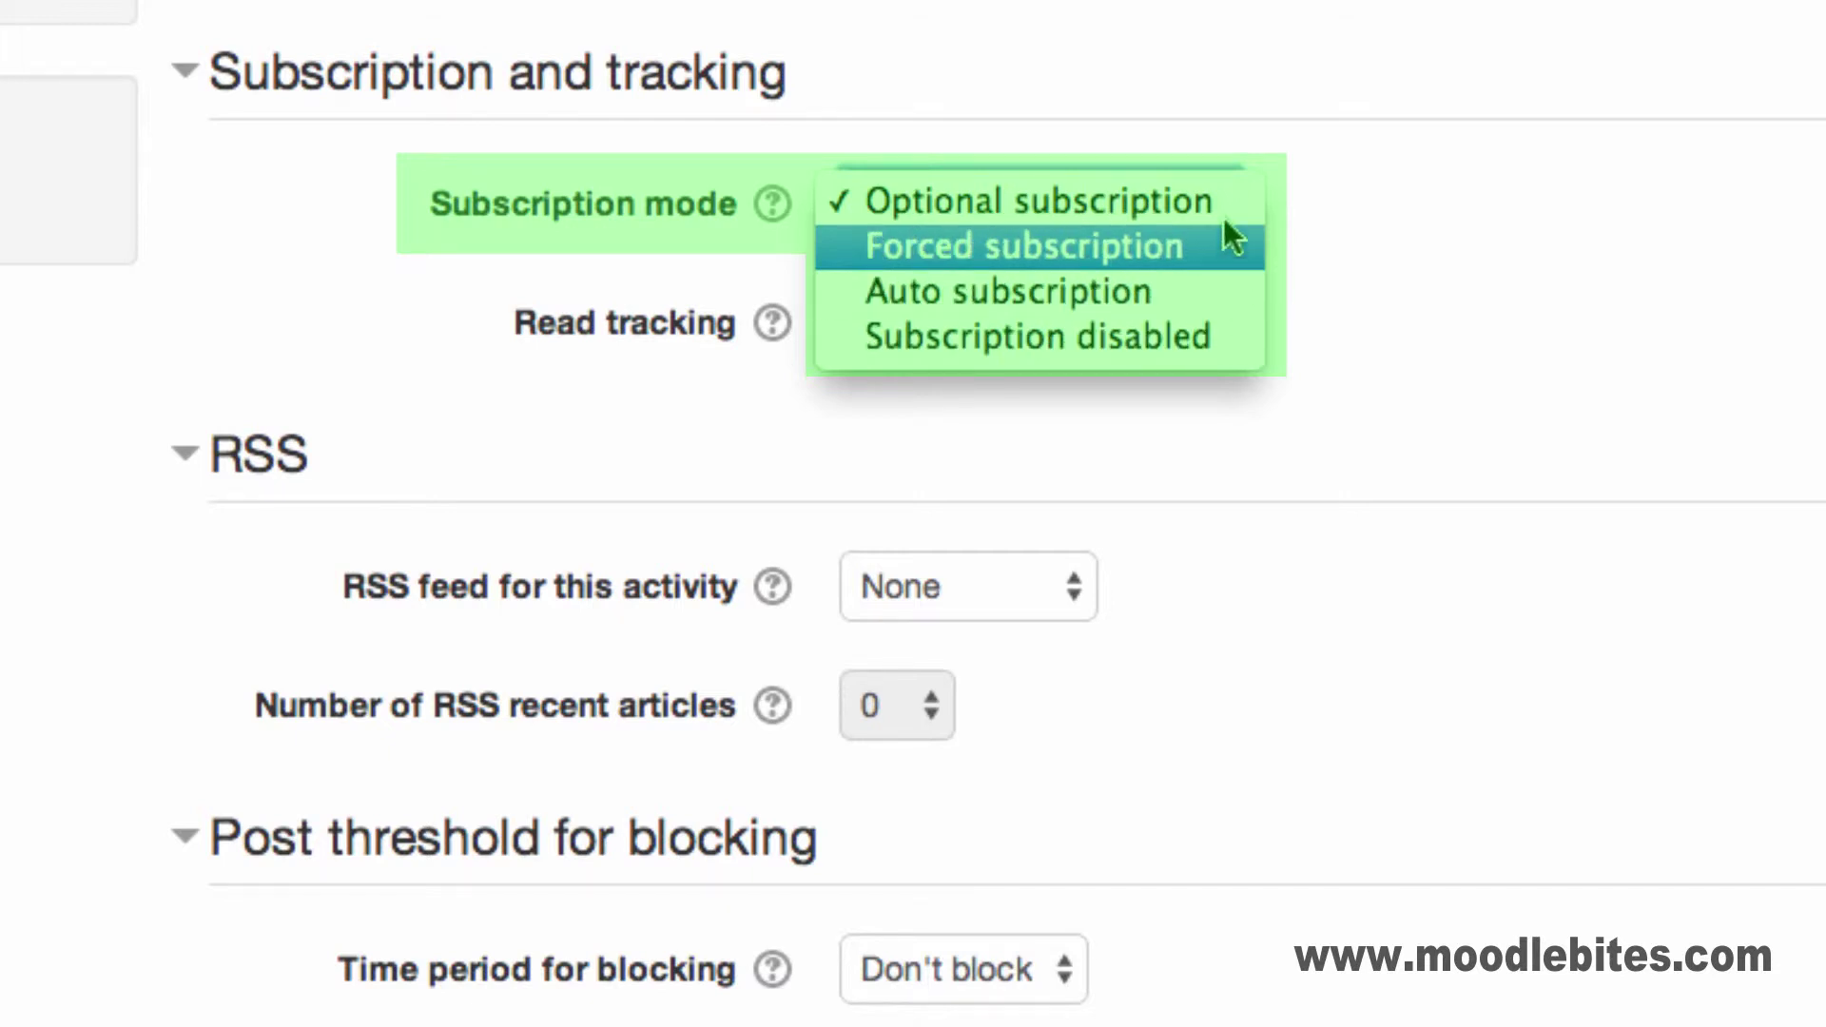
left_click(1142, 202)
left_click(1023, 338)
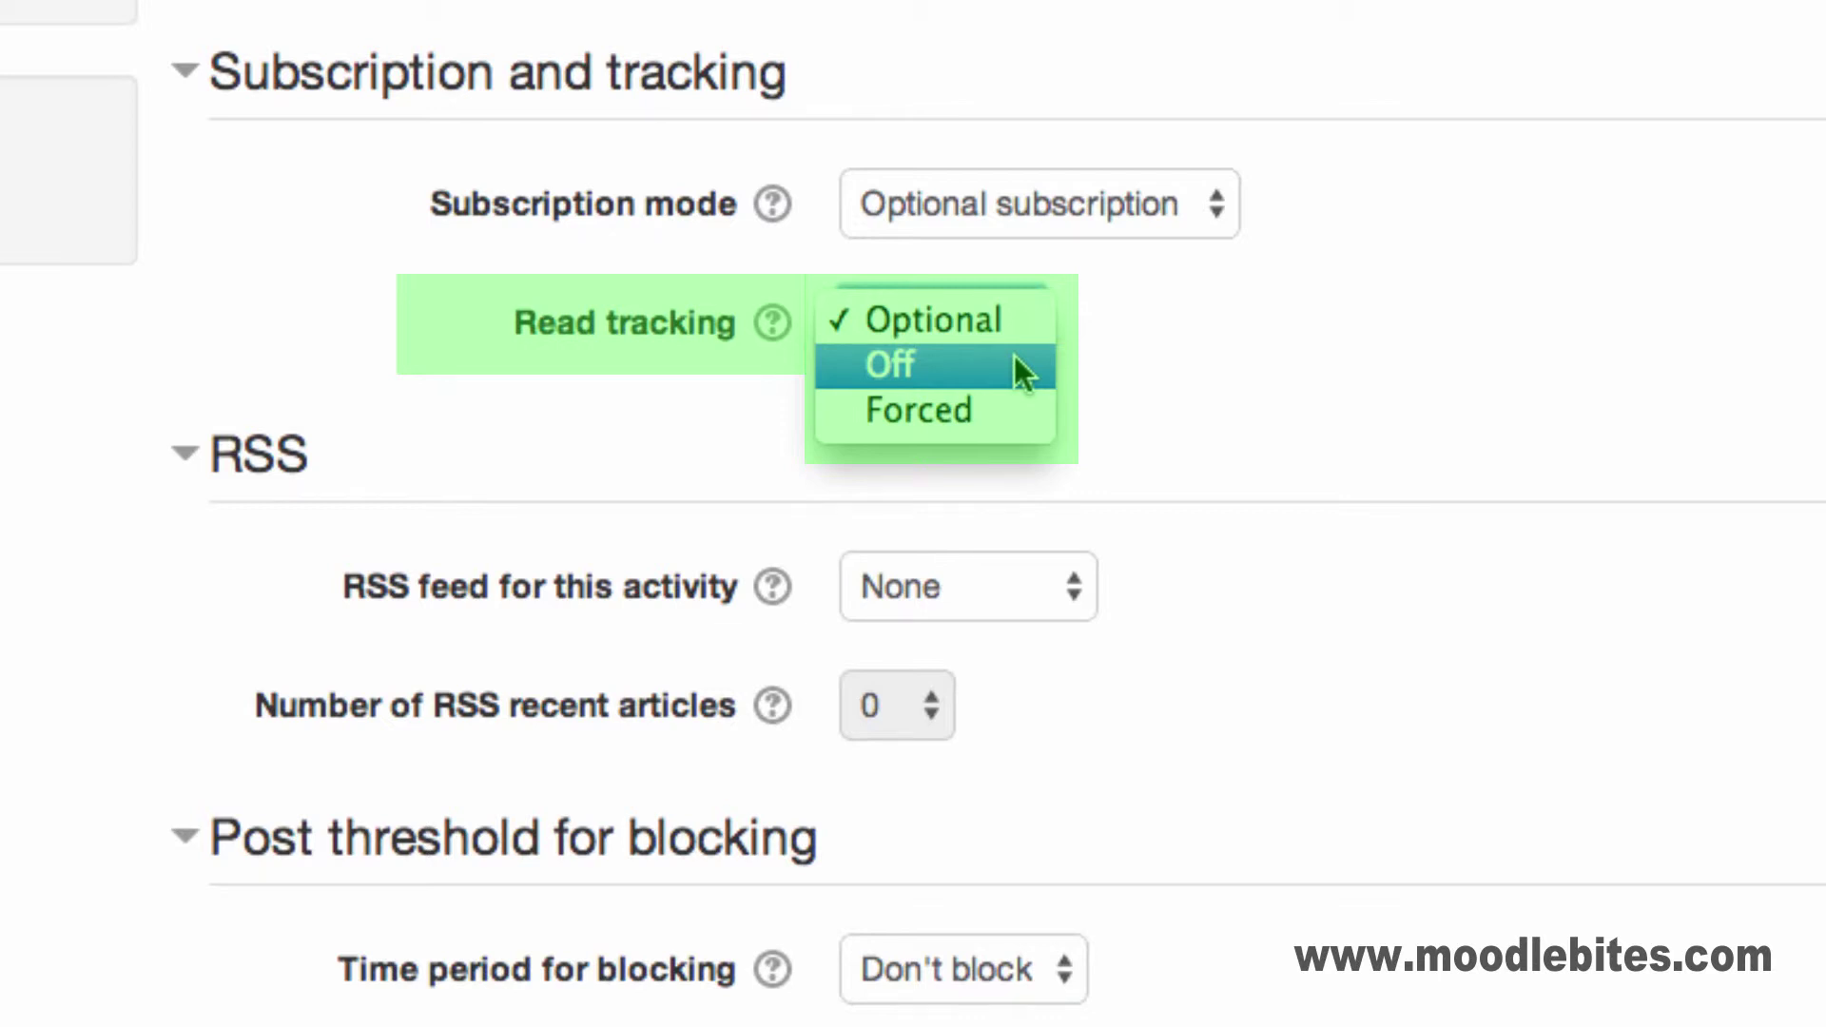
Force read tracking, set the RSS feed to Discussions, and leave recent articles at 0
left_click(1036, 409)
scroll(1343, 237, "down", 4)
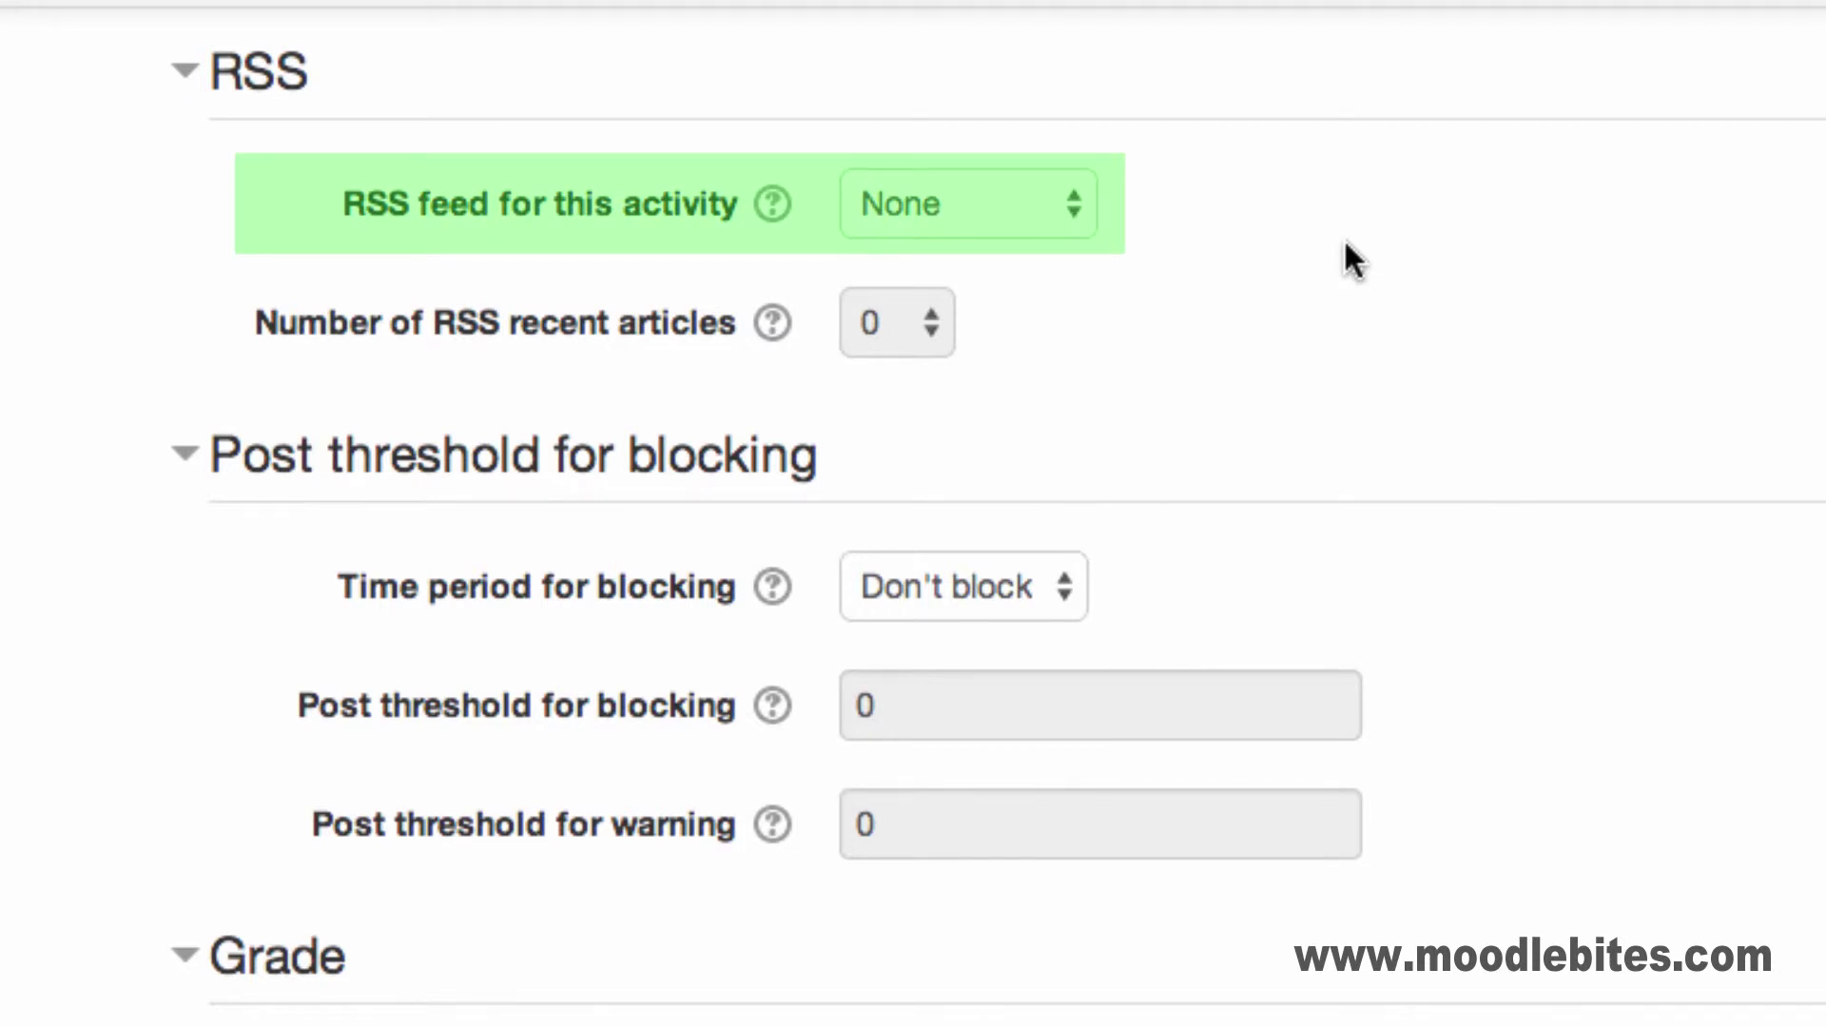
left_click(1079, 203)
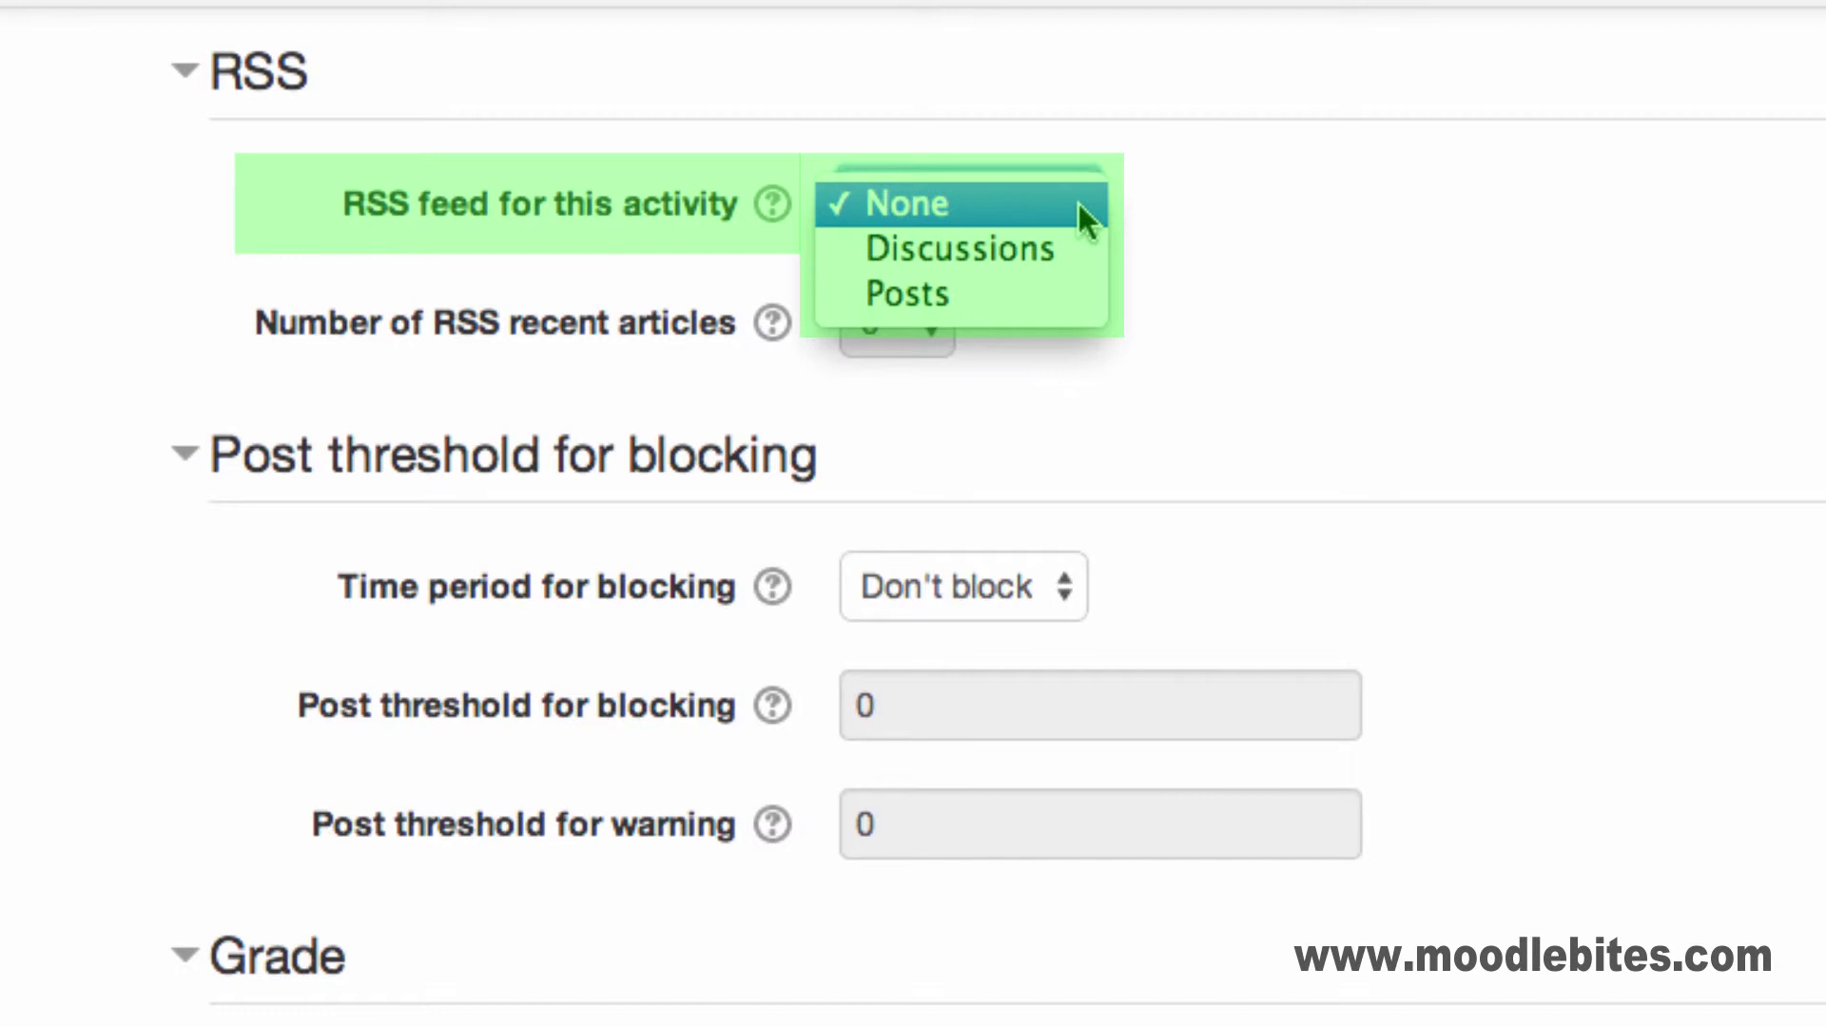
left_click(1069, 255)
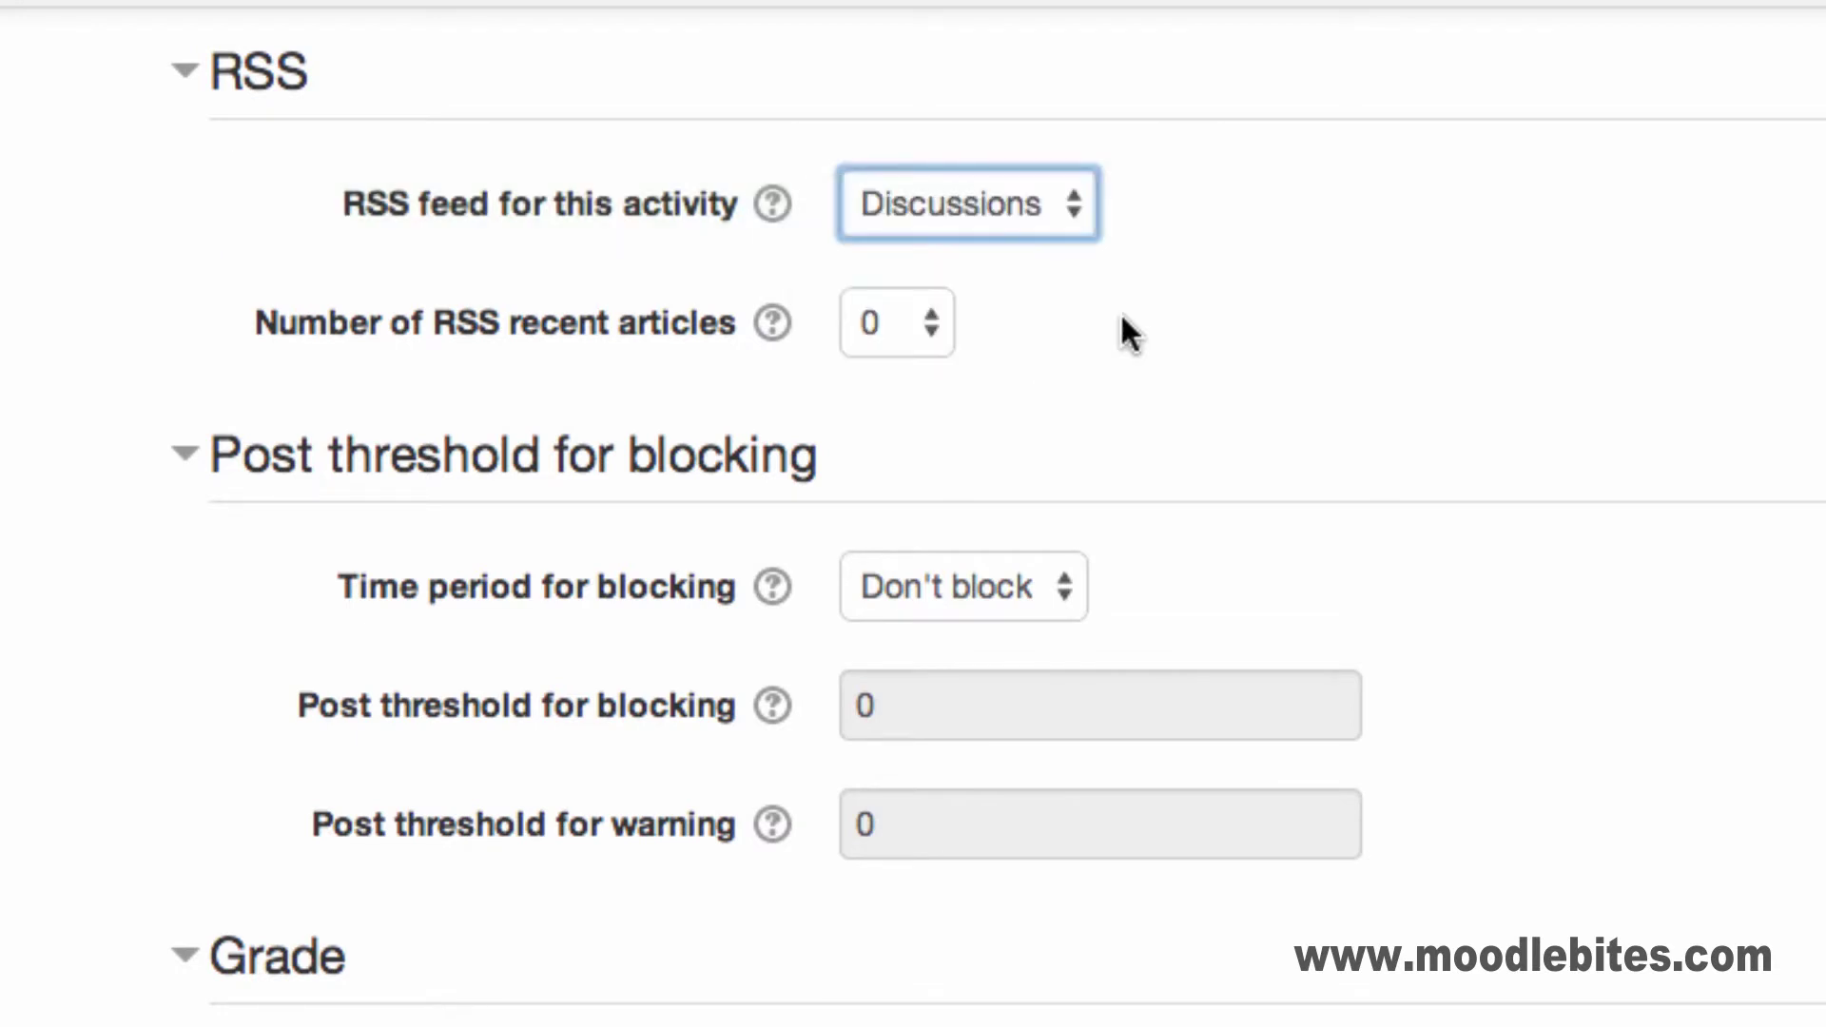
left_click(922, 328)
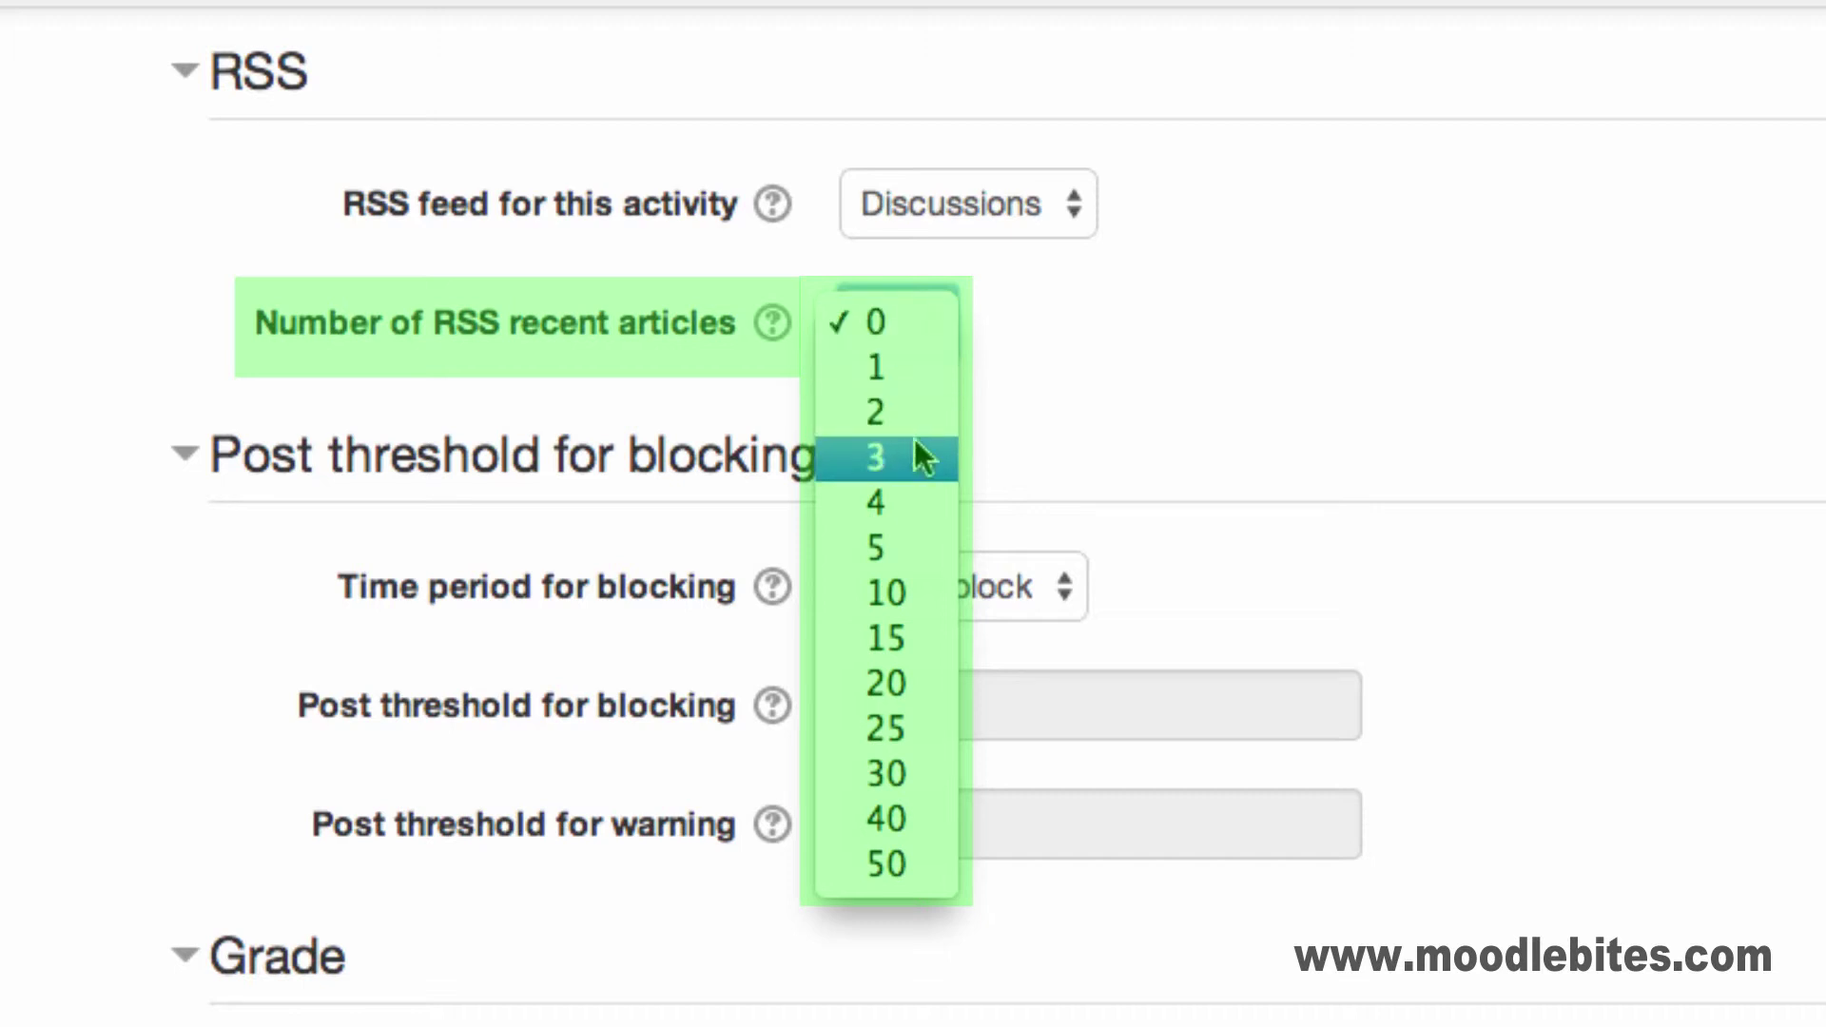
left_click(1046, 438)
scroll(1737, 301, "down", 4)
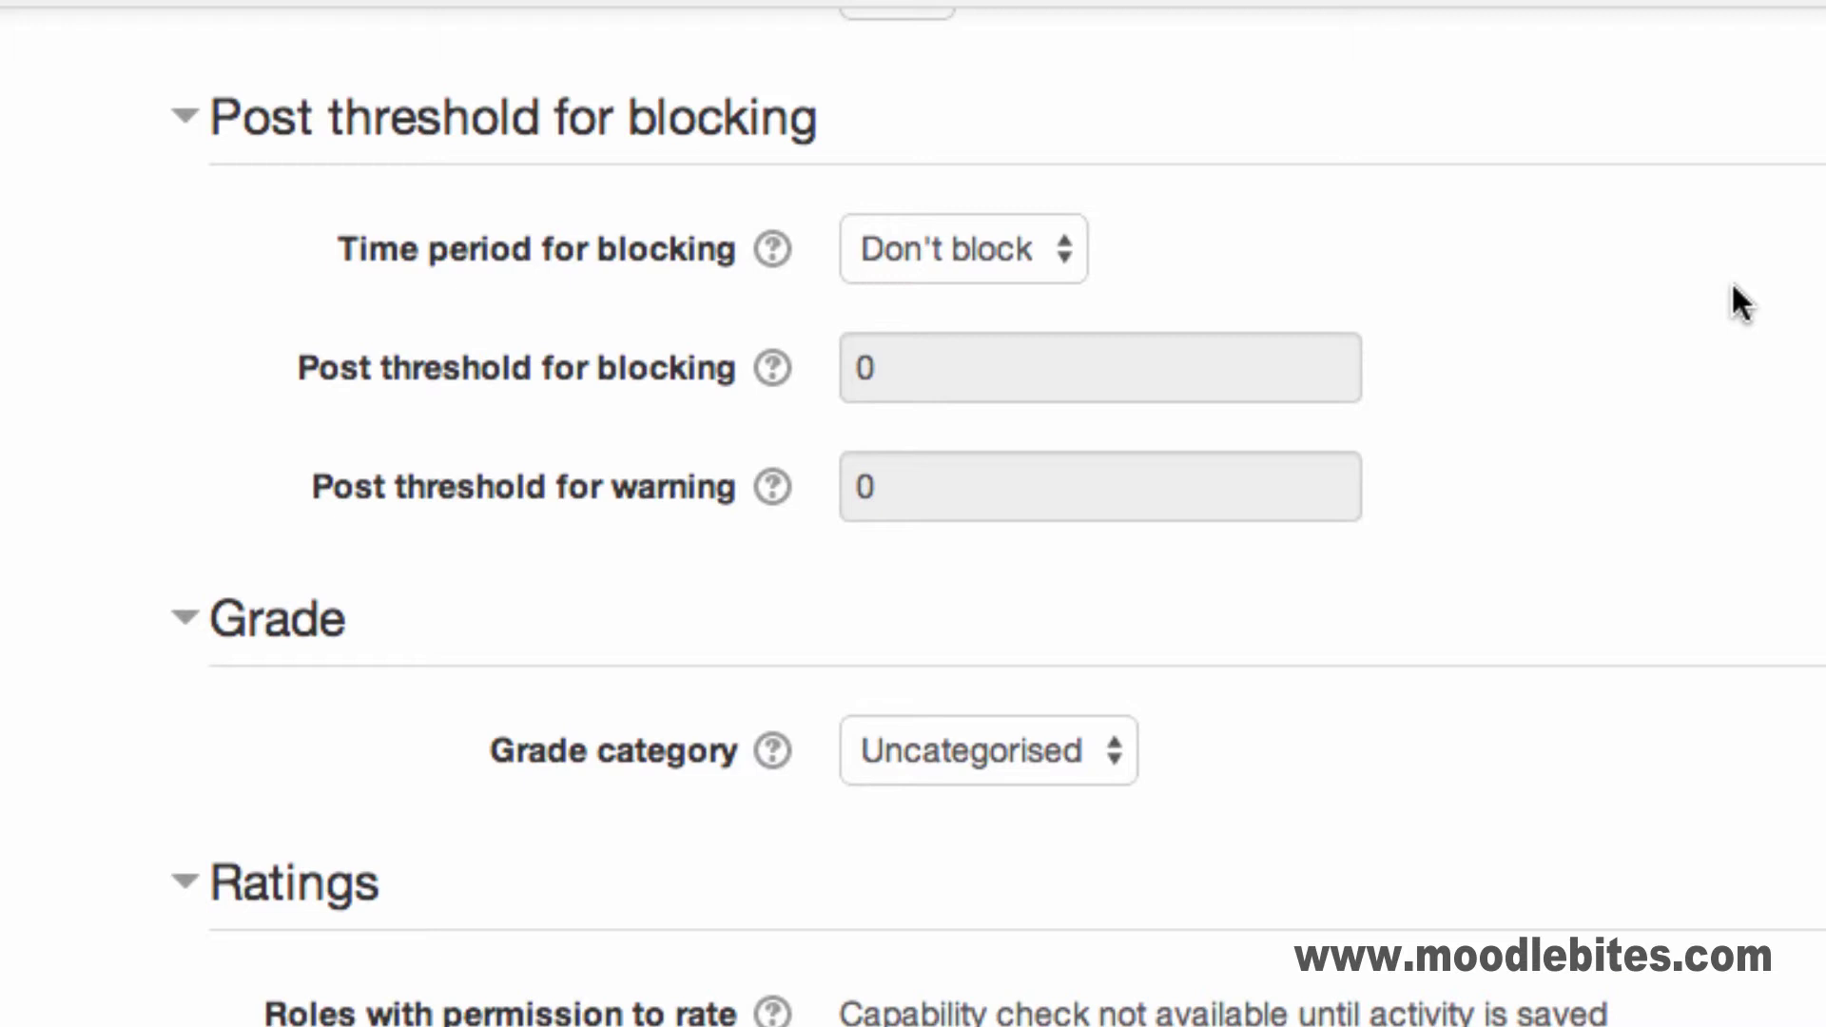
Set the blocking period to 1 Week, the blocking threshold to 5, and the warning threshold to 2
left_click(1058, 249)
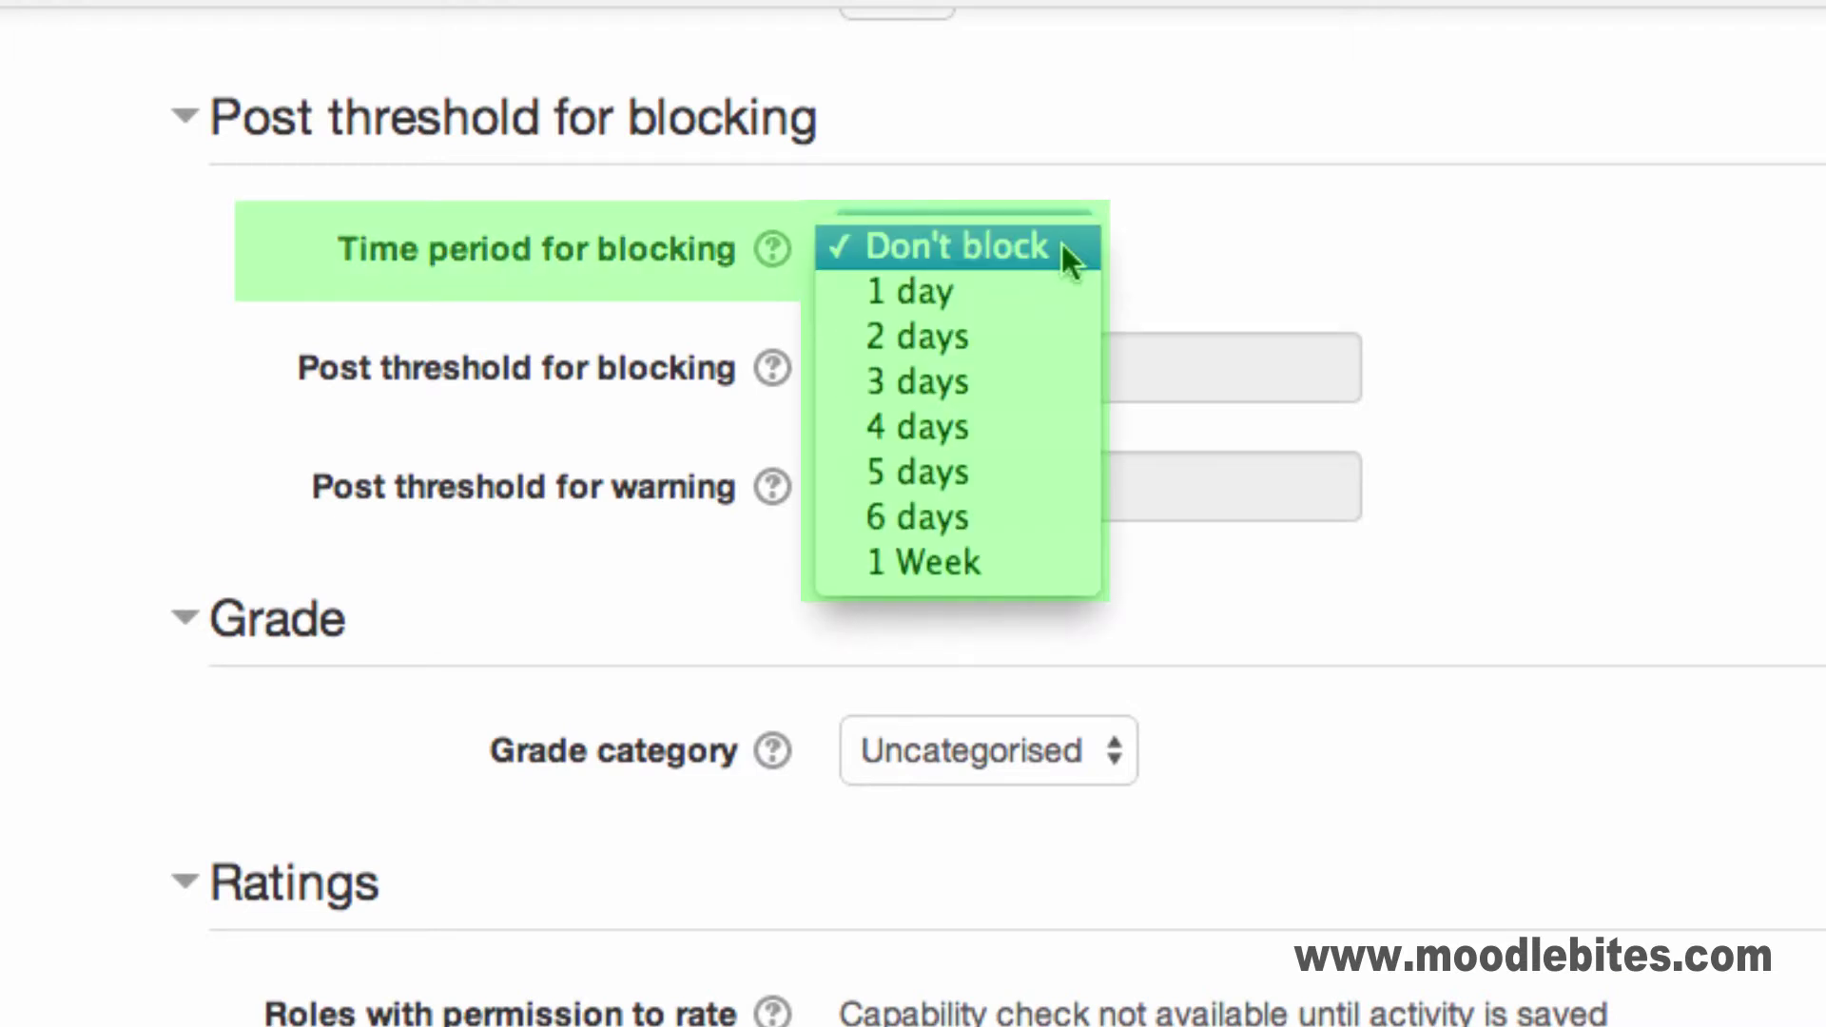
left_click(1025, 561)
key("Tab")
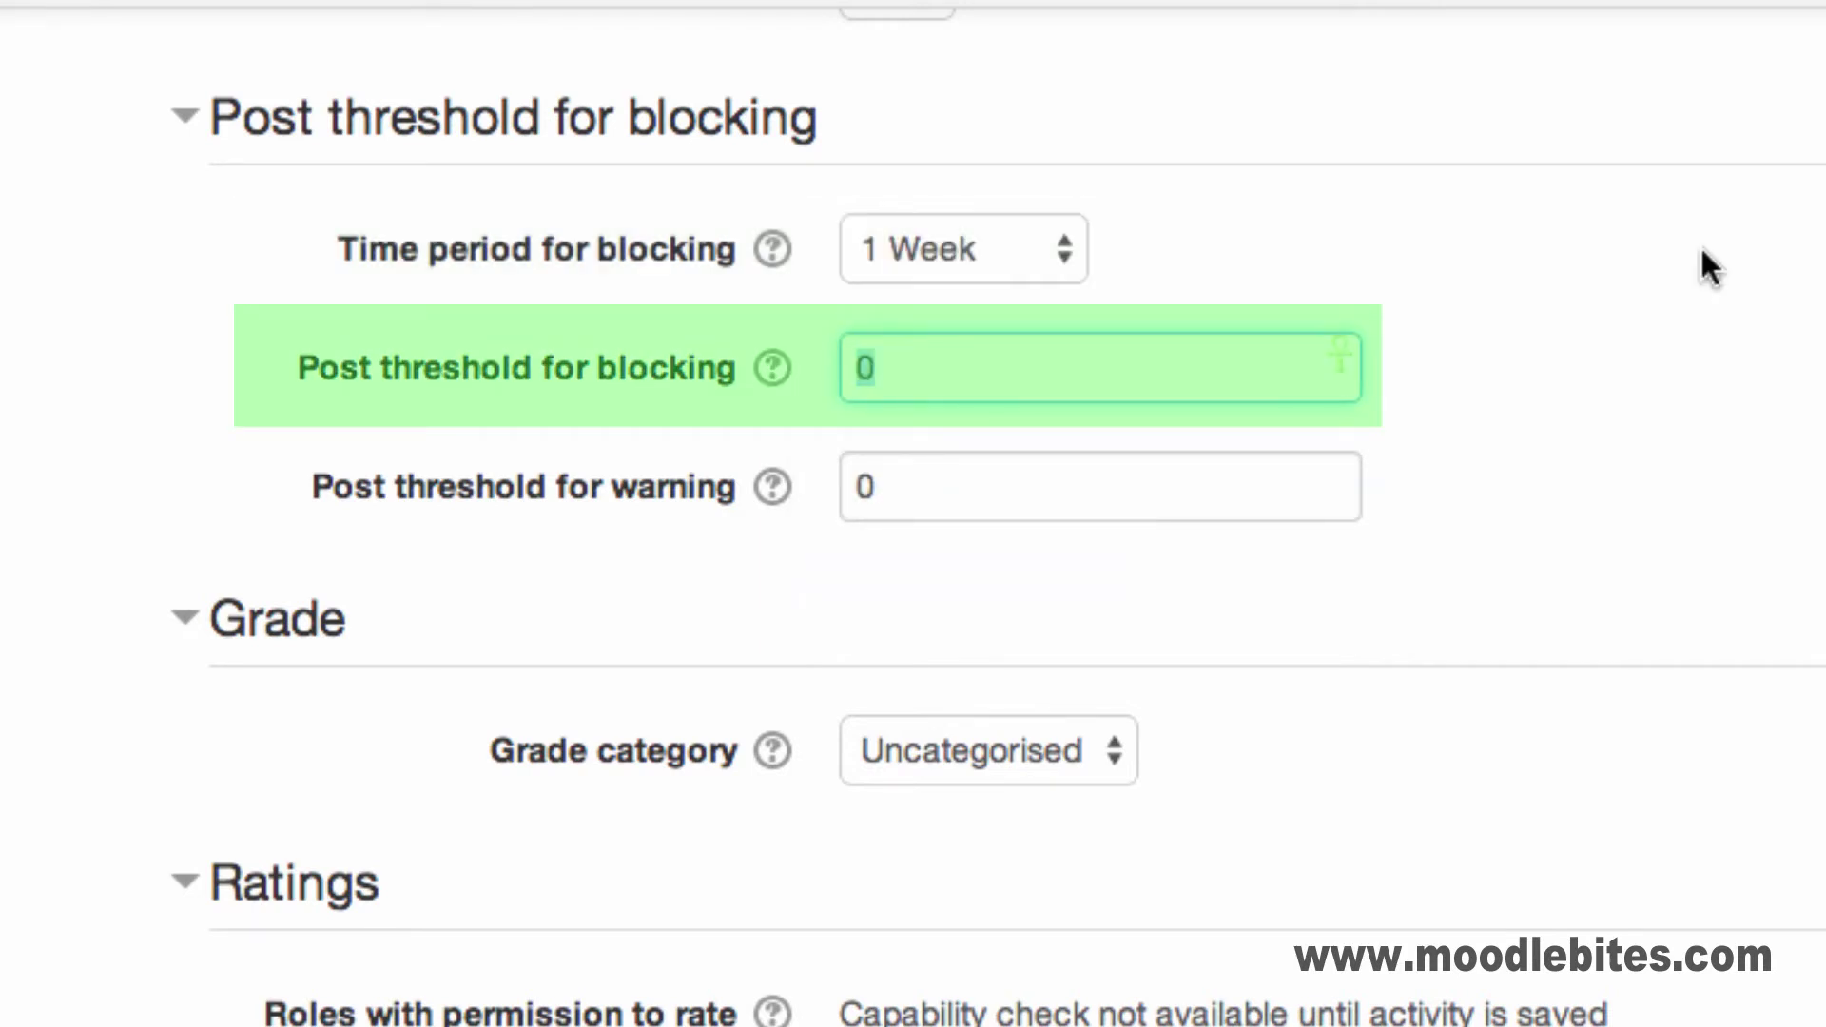
type("5")
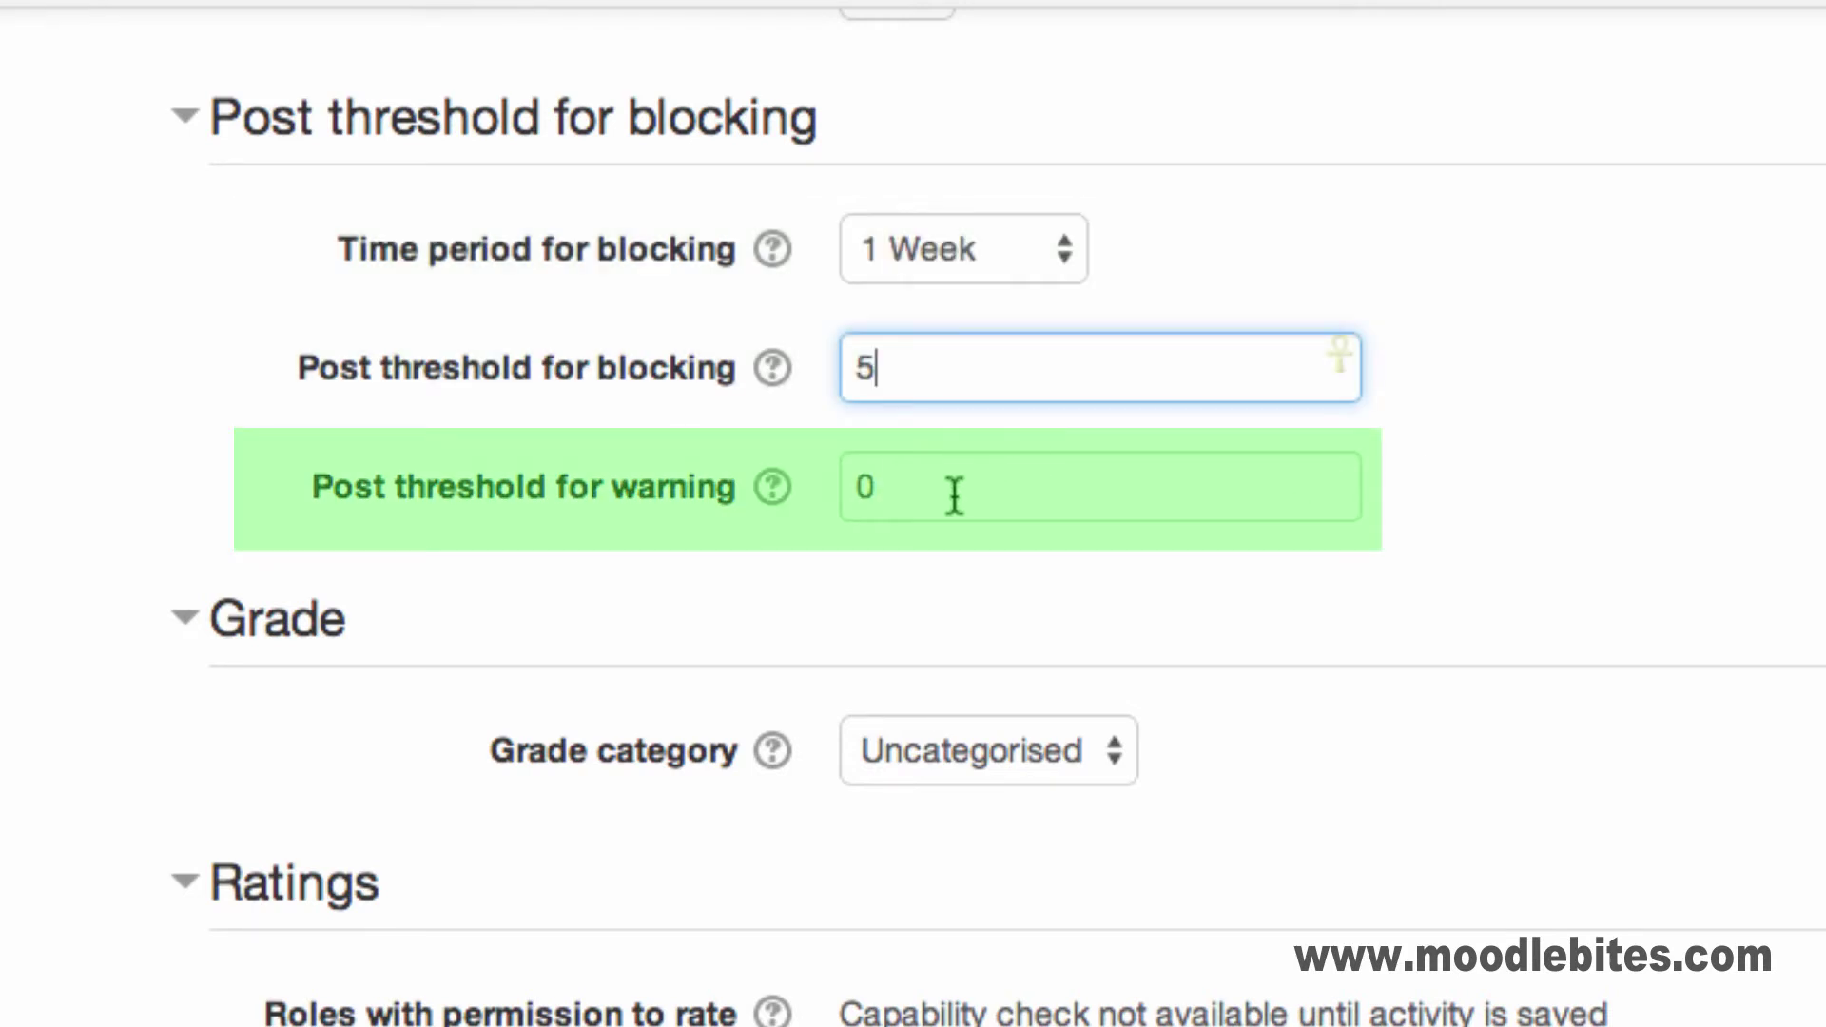
double_click(861, 487)
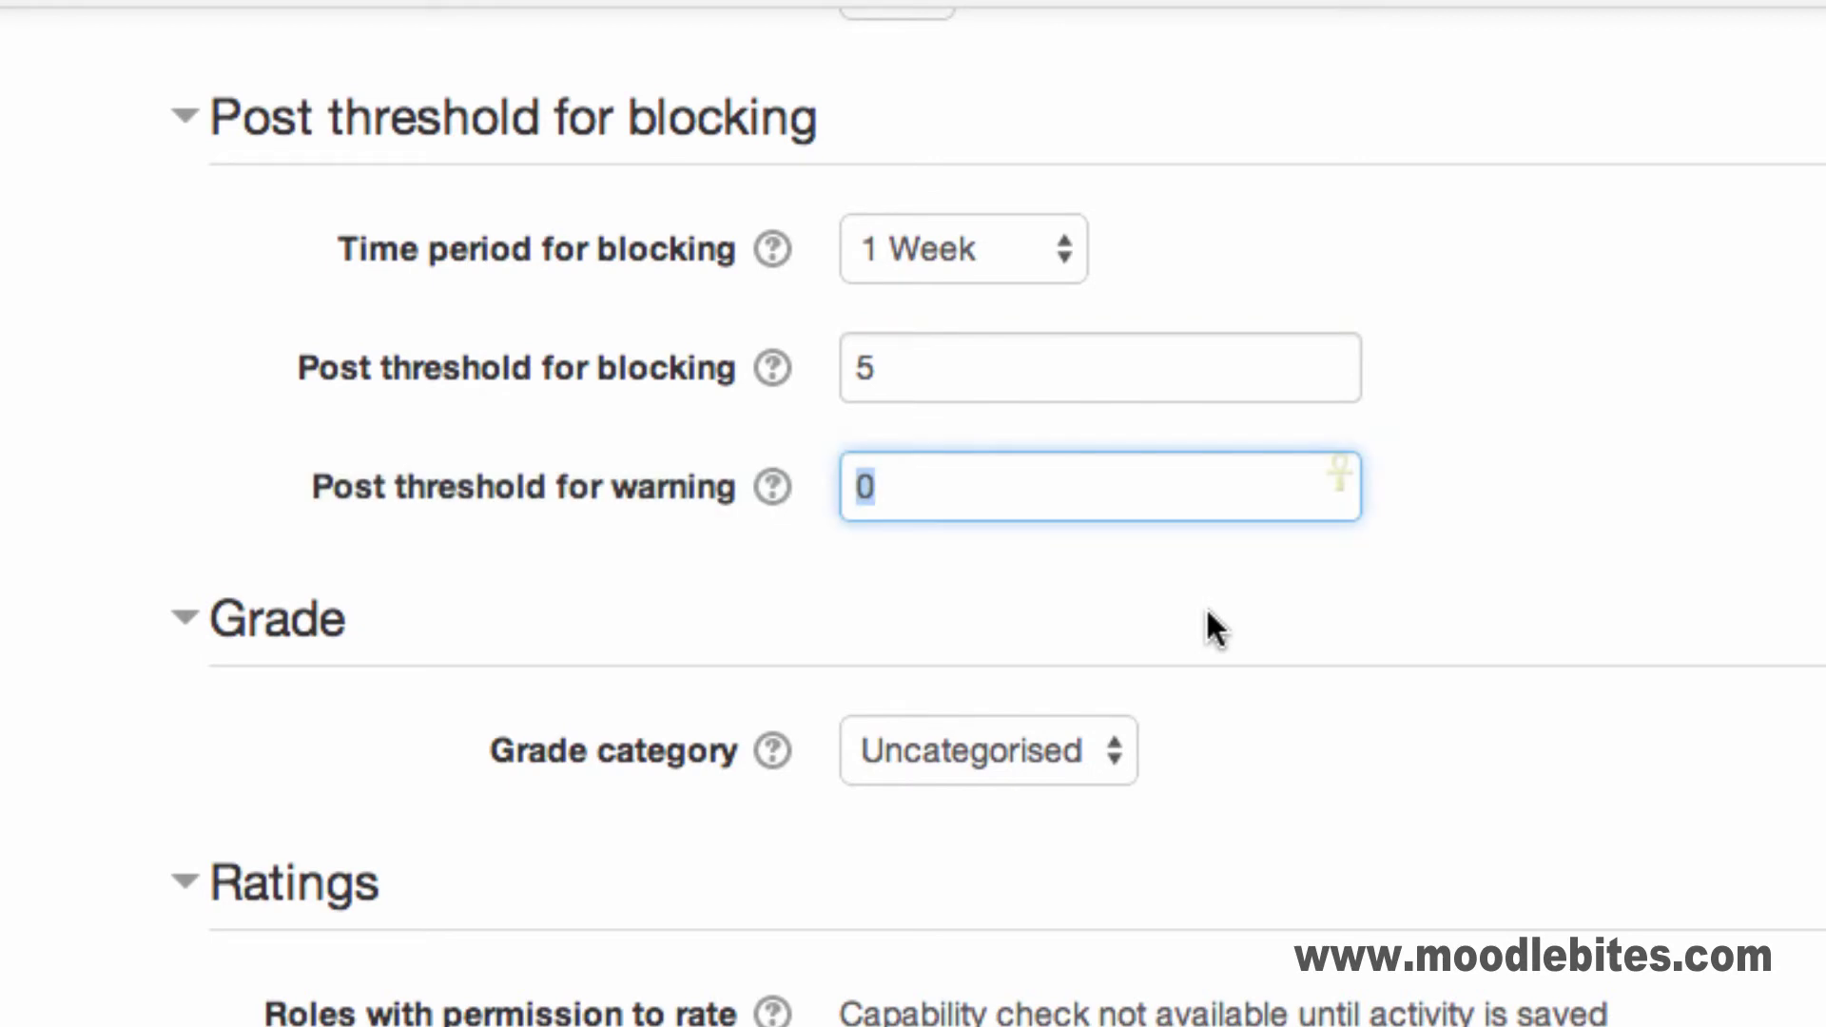
type("2")
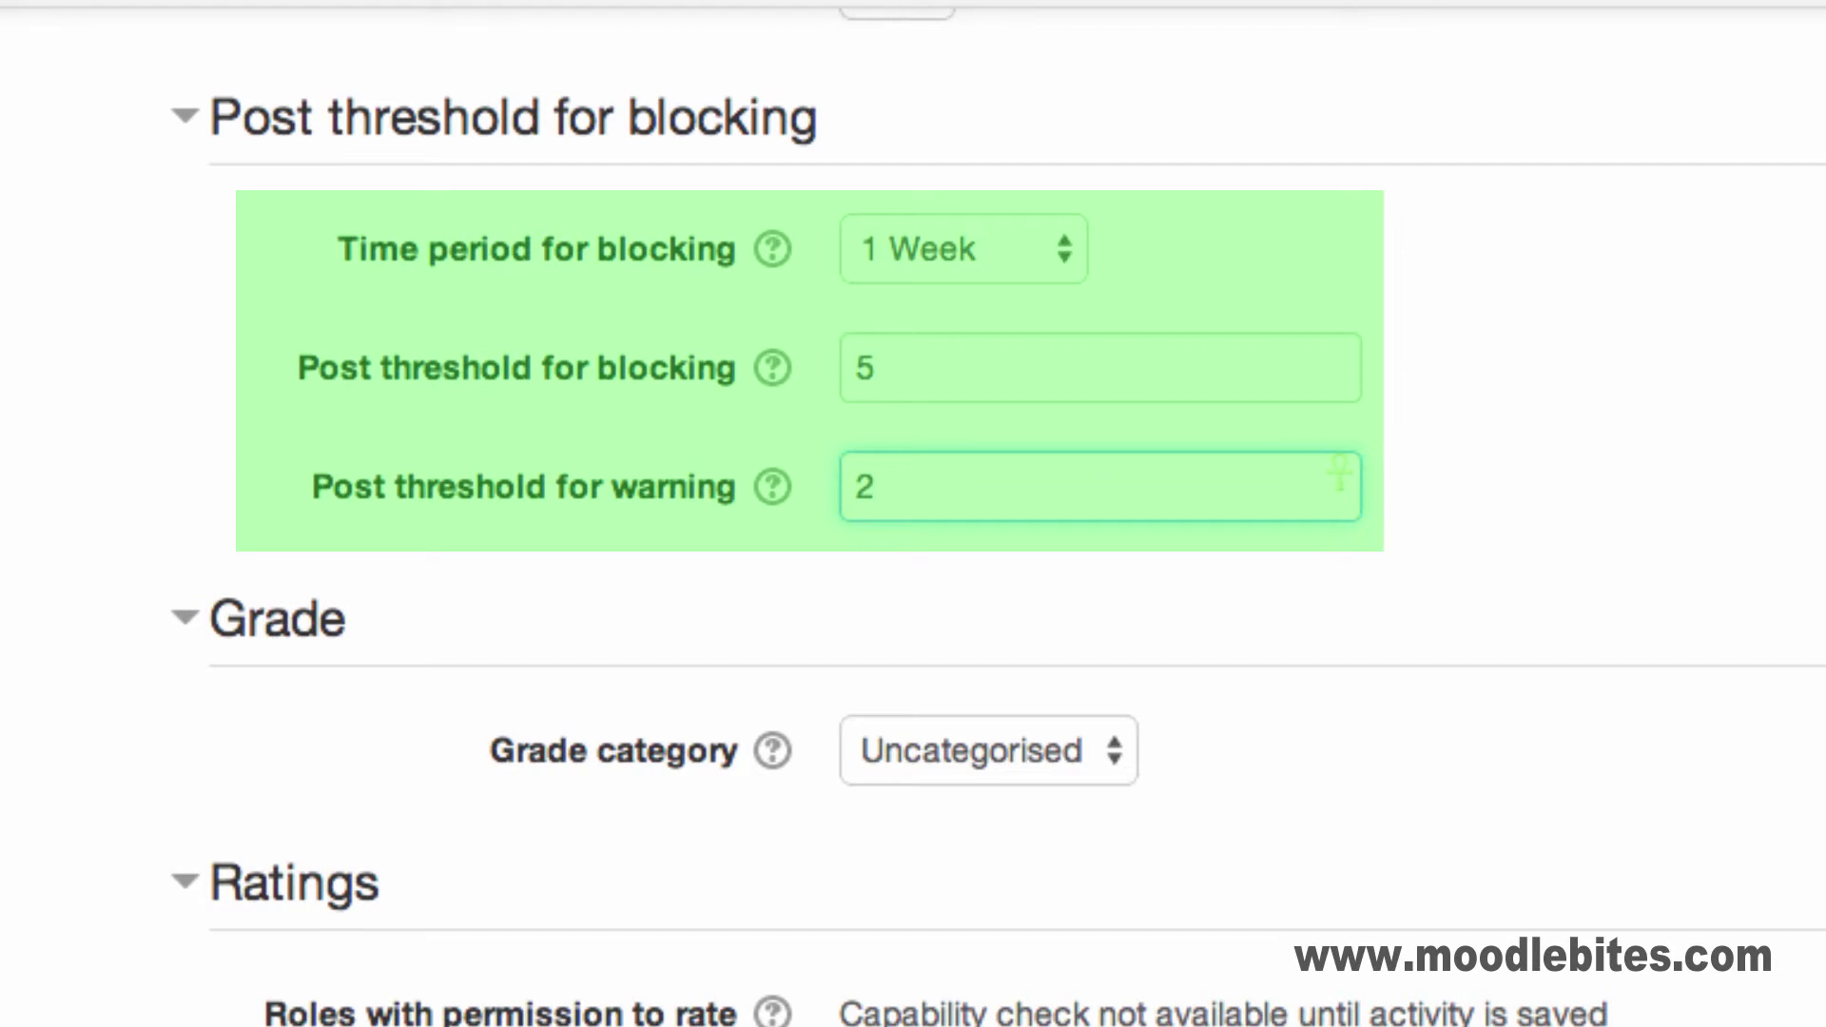
scroll(1531, 207, "down", 5)
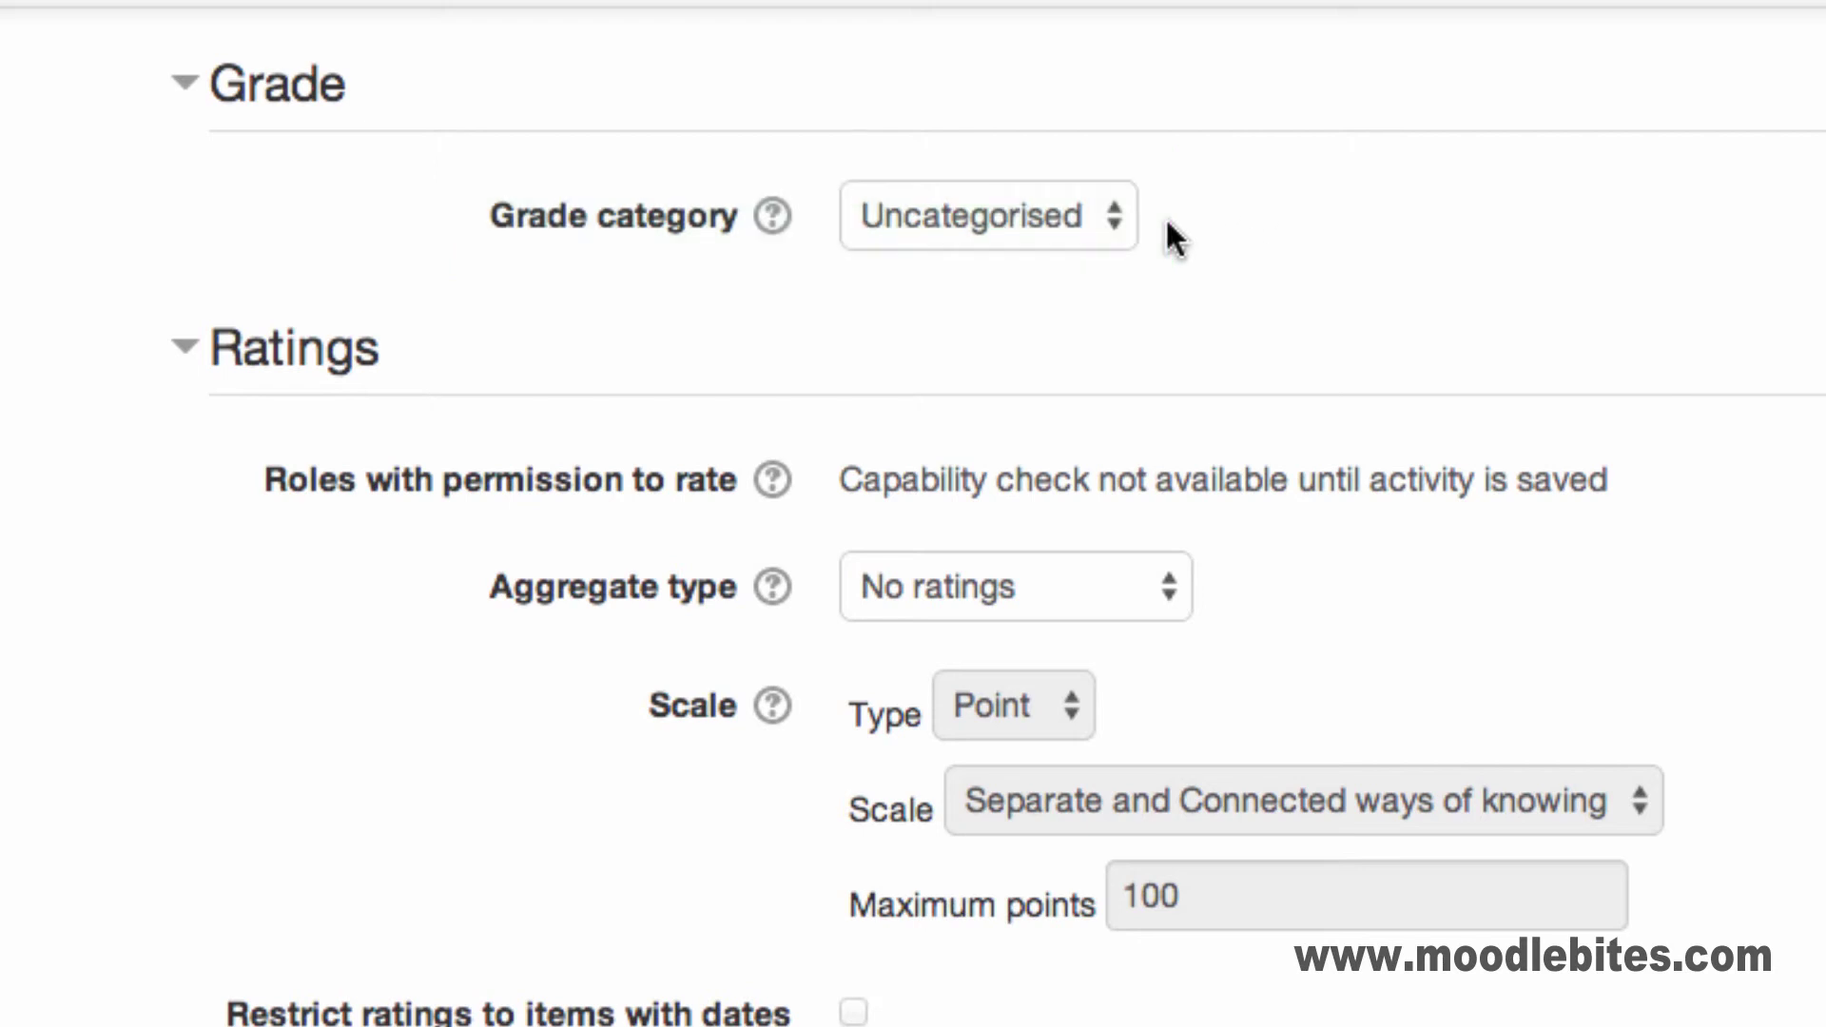
Set rating aggregation to Average of ratings, scale type to Point, and maximum points to 10
scroll(1527, 291, "down", 3)
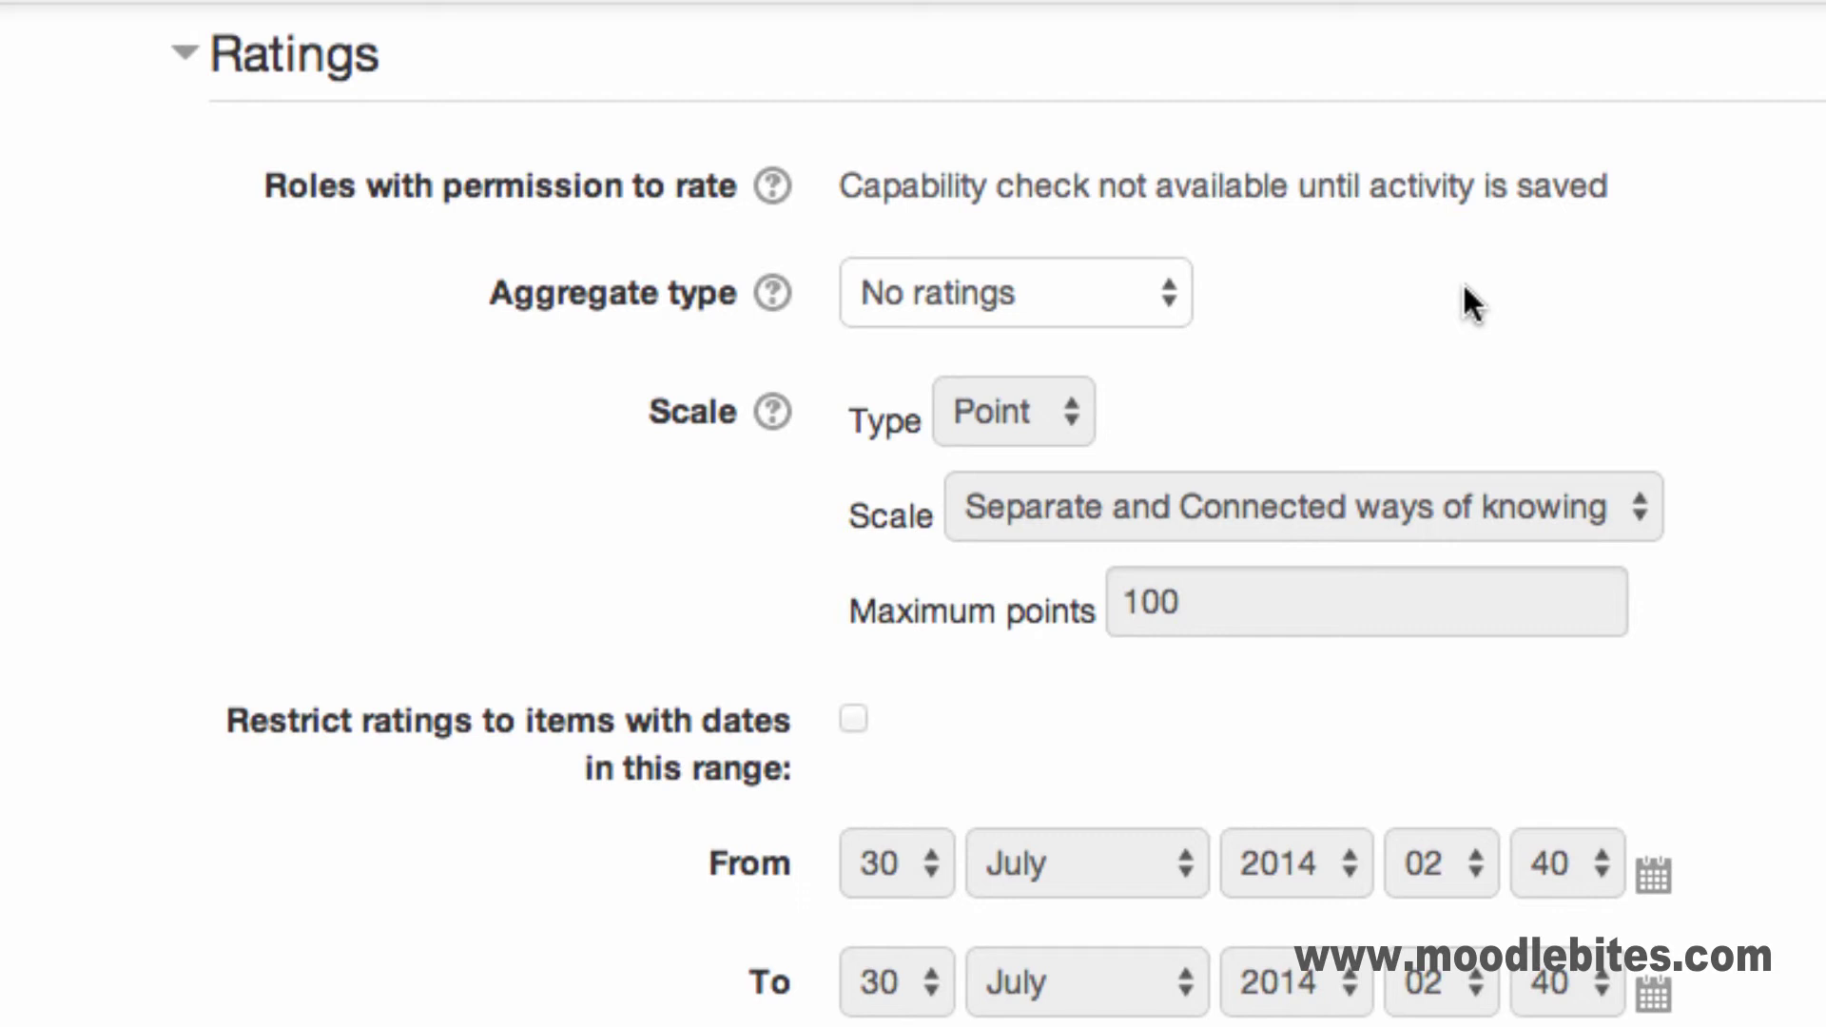
left_click(1158, 293)
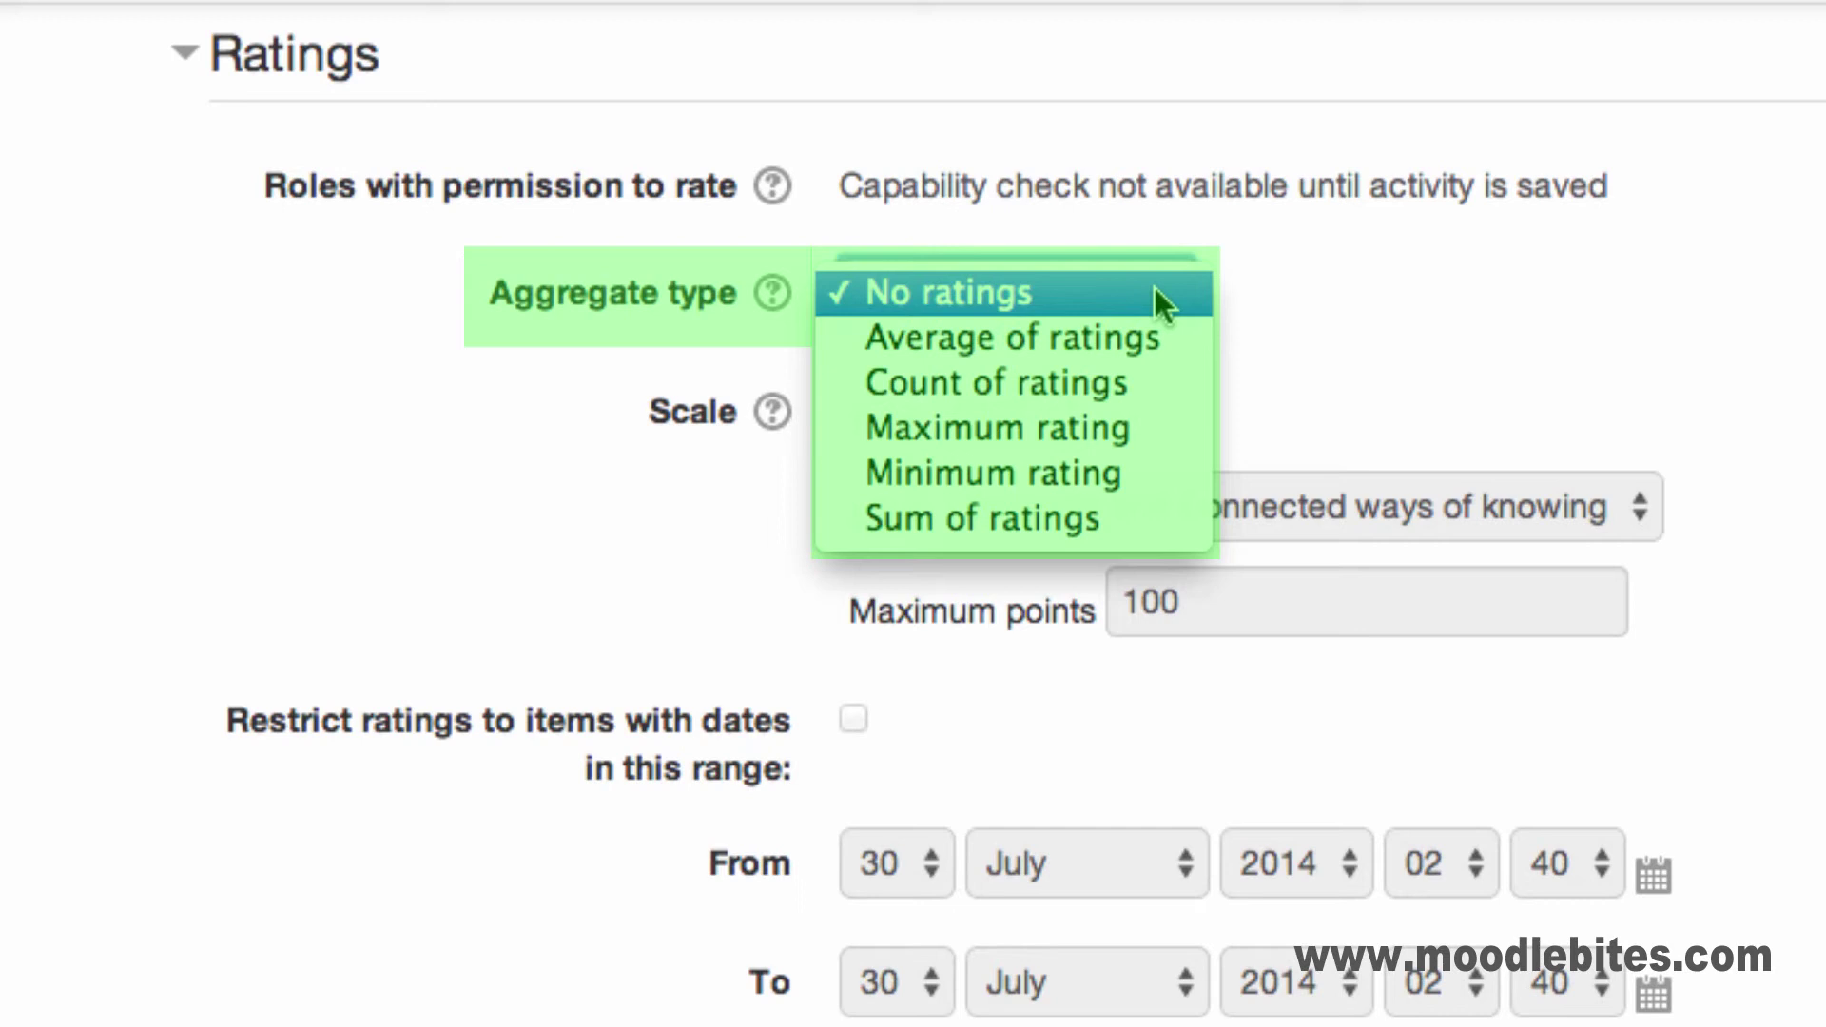
left_click(1151, 333)
left_click(1052, 409)
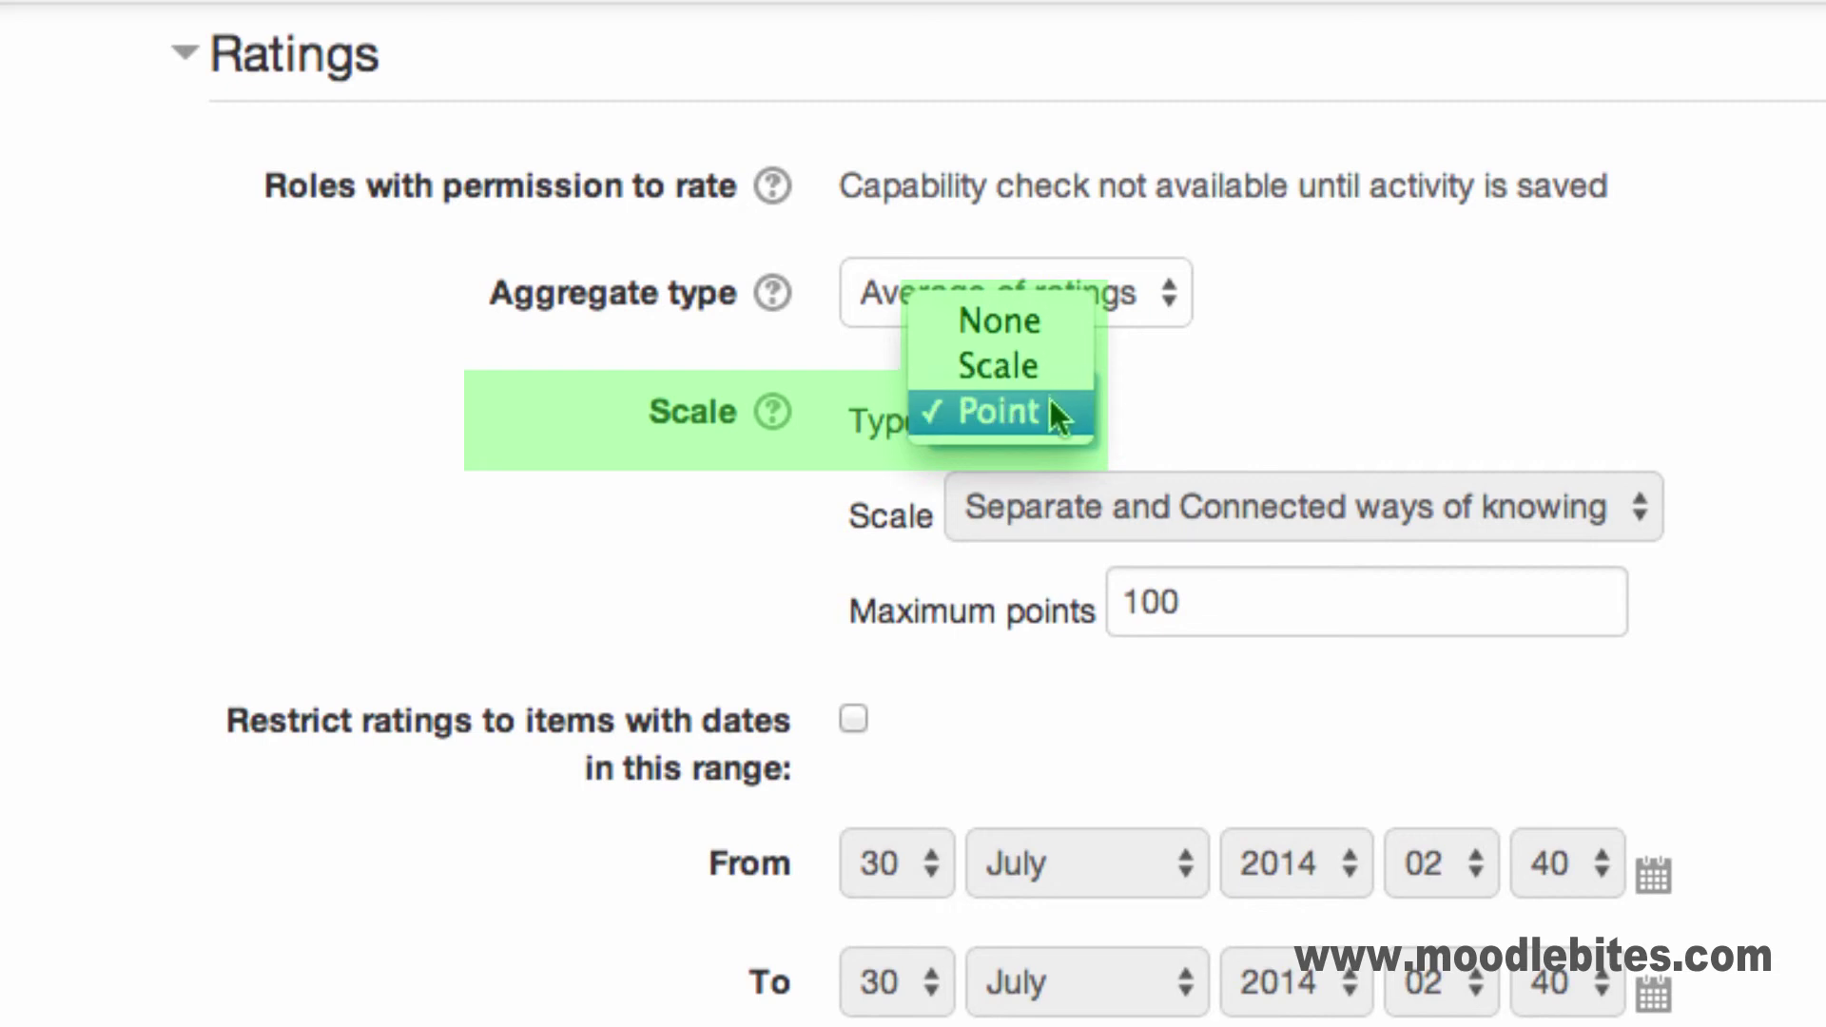
left_click(1050, 409)
left_click(1607, 601)
key("BackSpace")
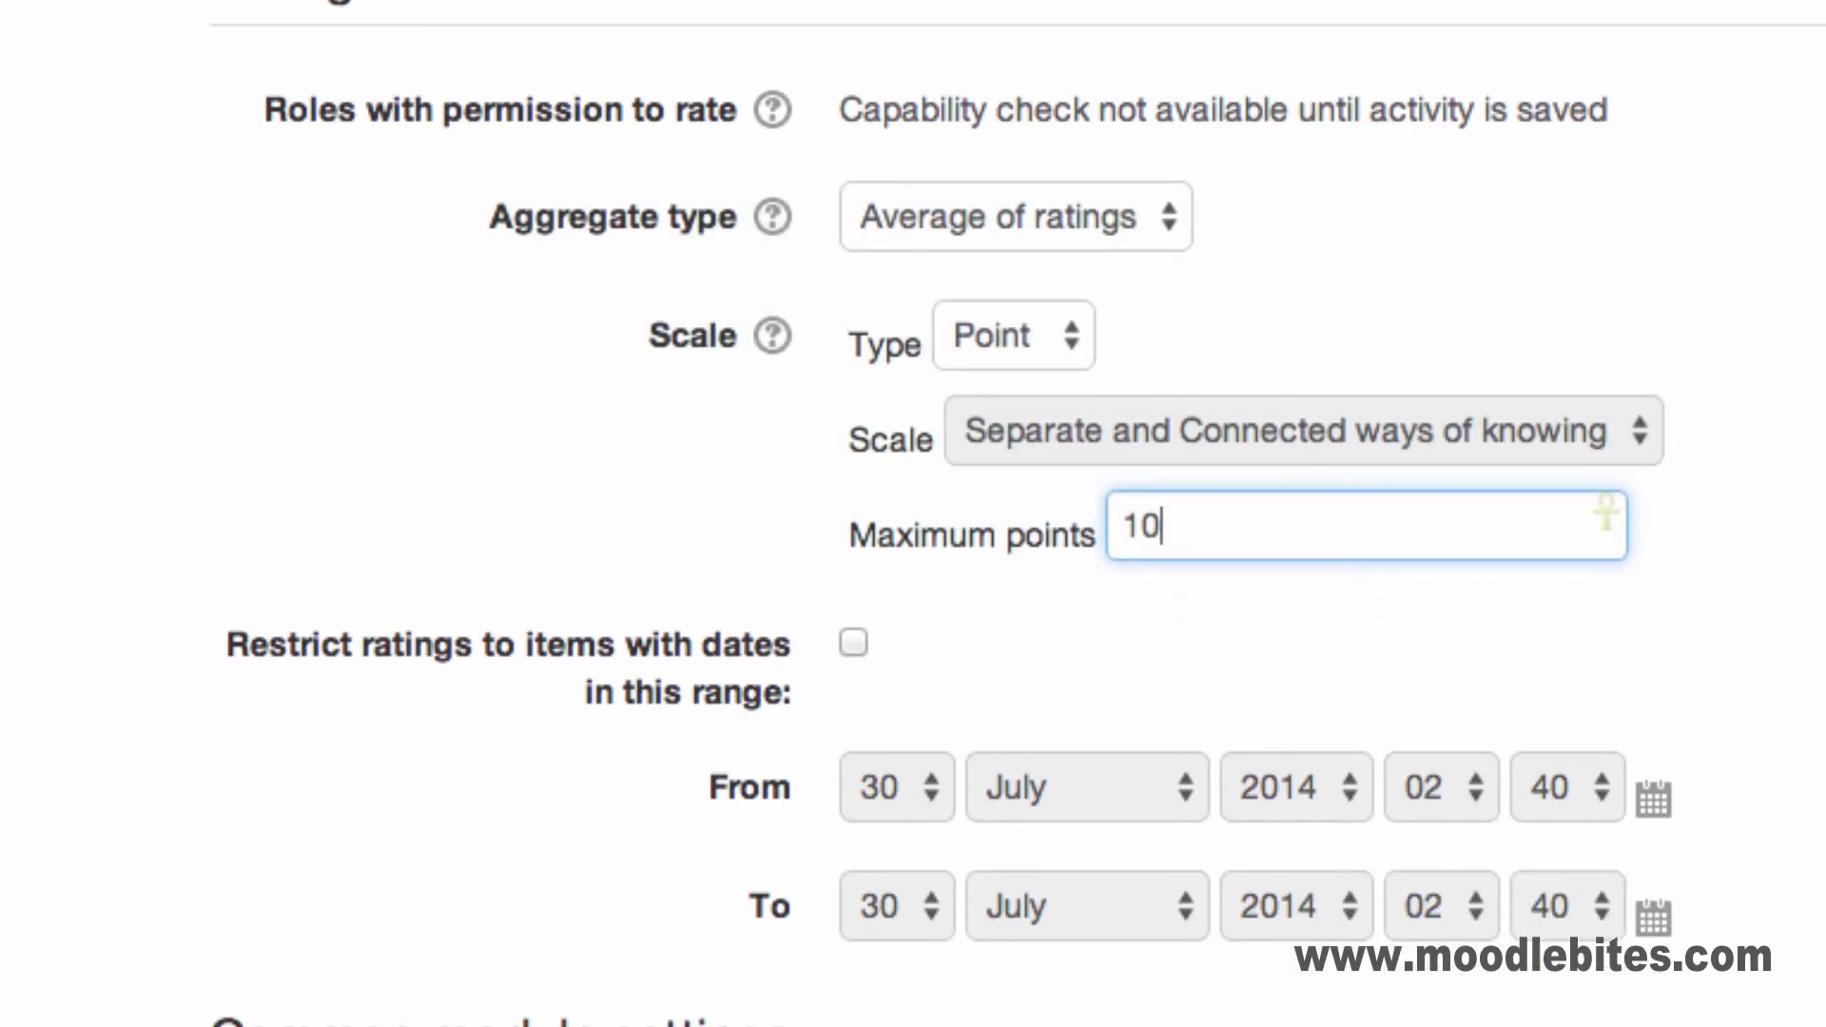
left_click(890, 677)
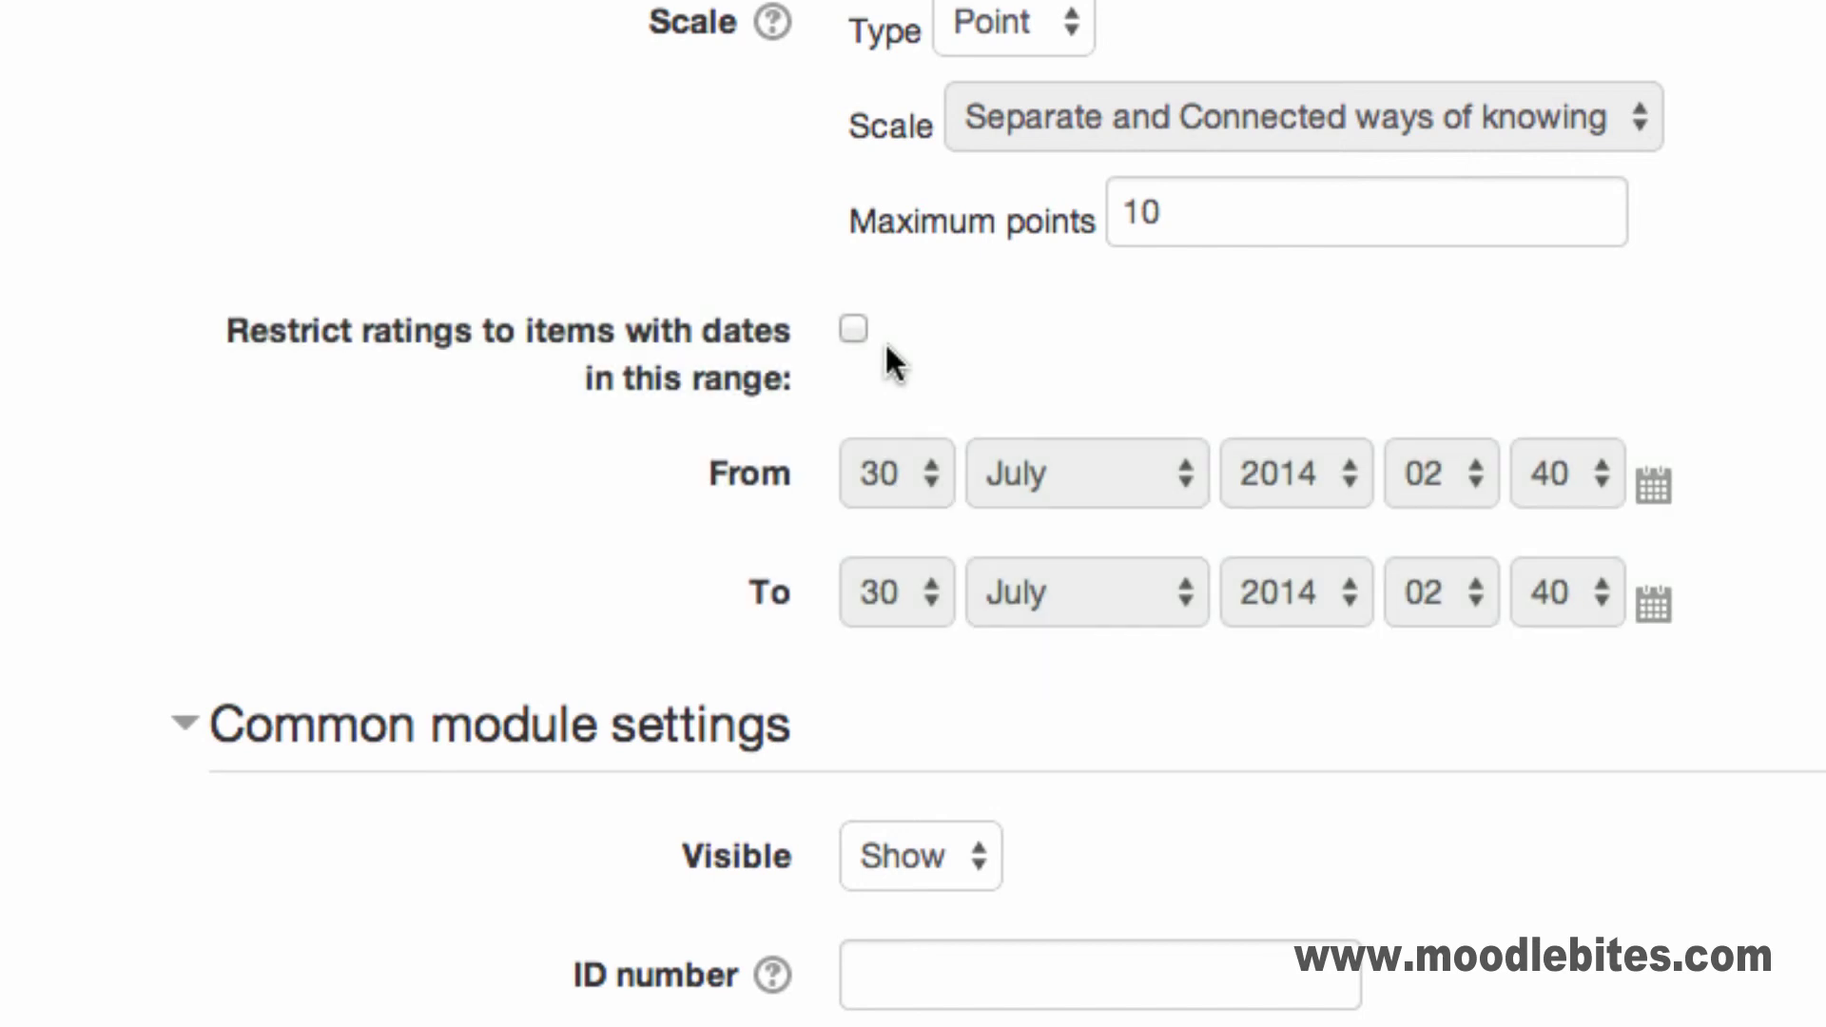
Keep Group mode at No groups, view its help, then save and display the forum
scroll(1638, 413, "down", 5)
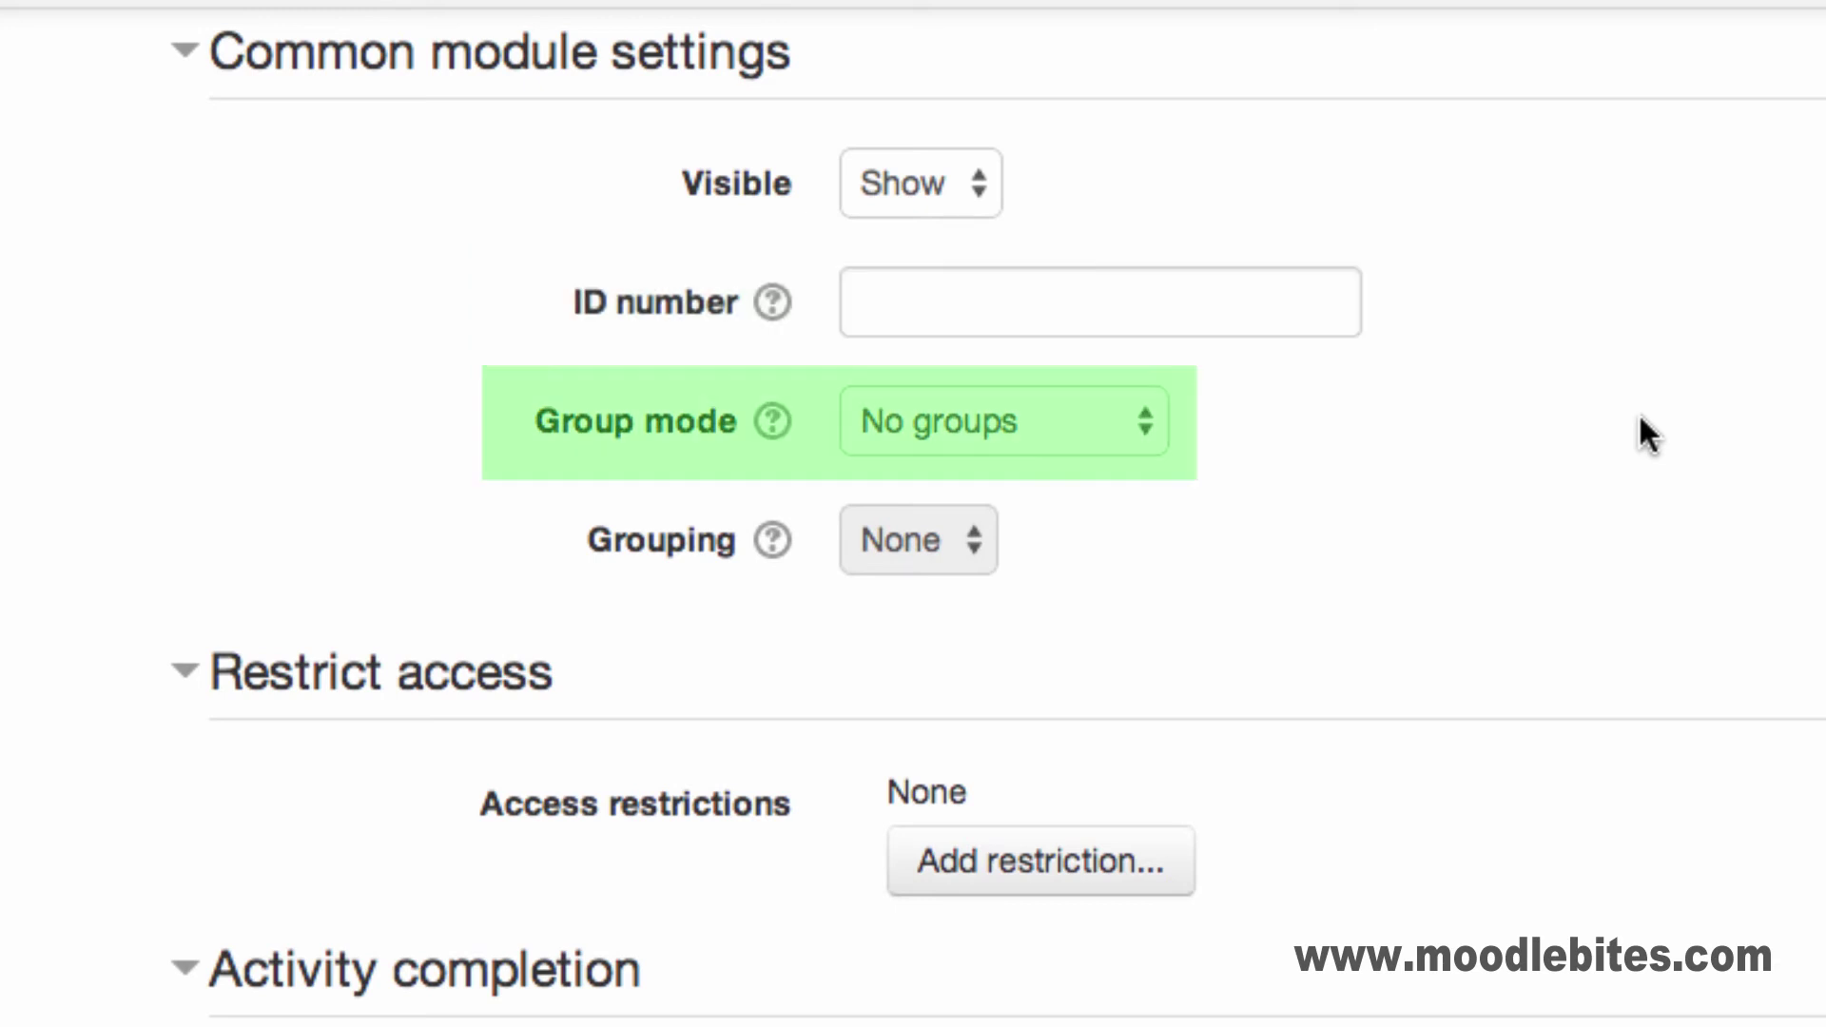
left_click(1151, 432)
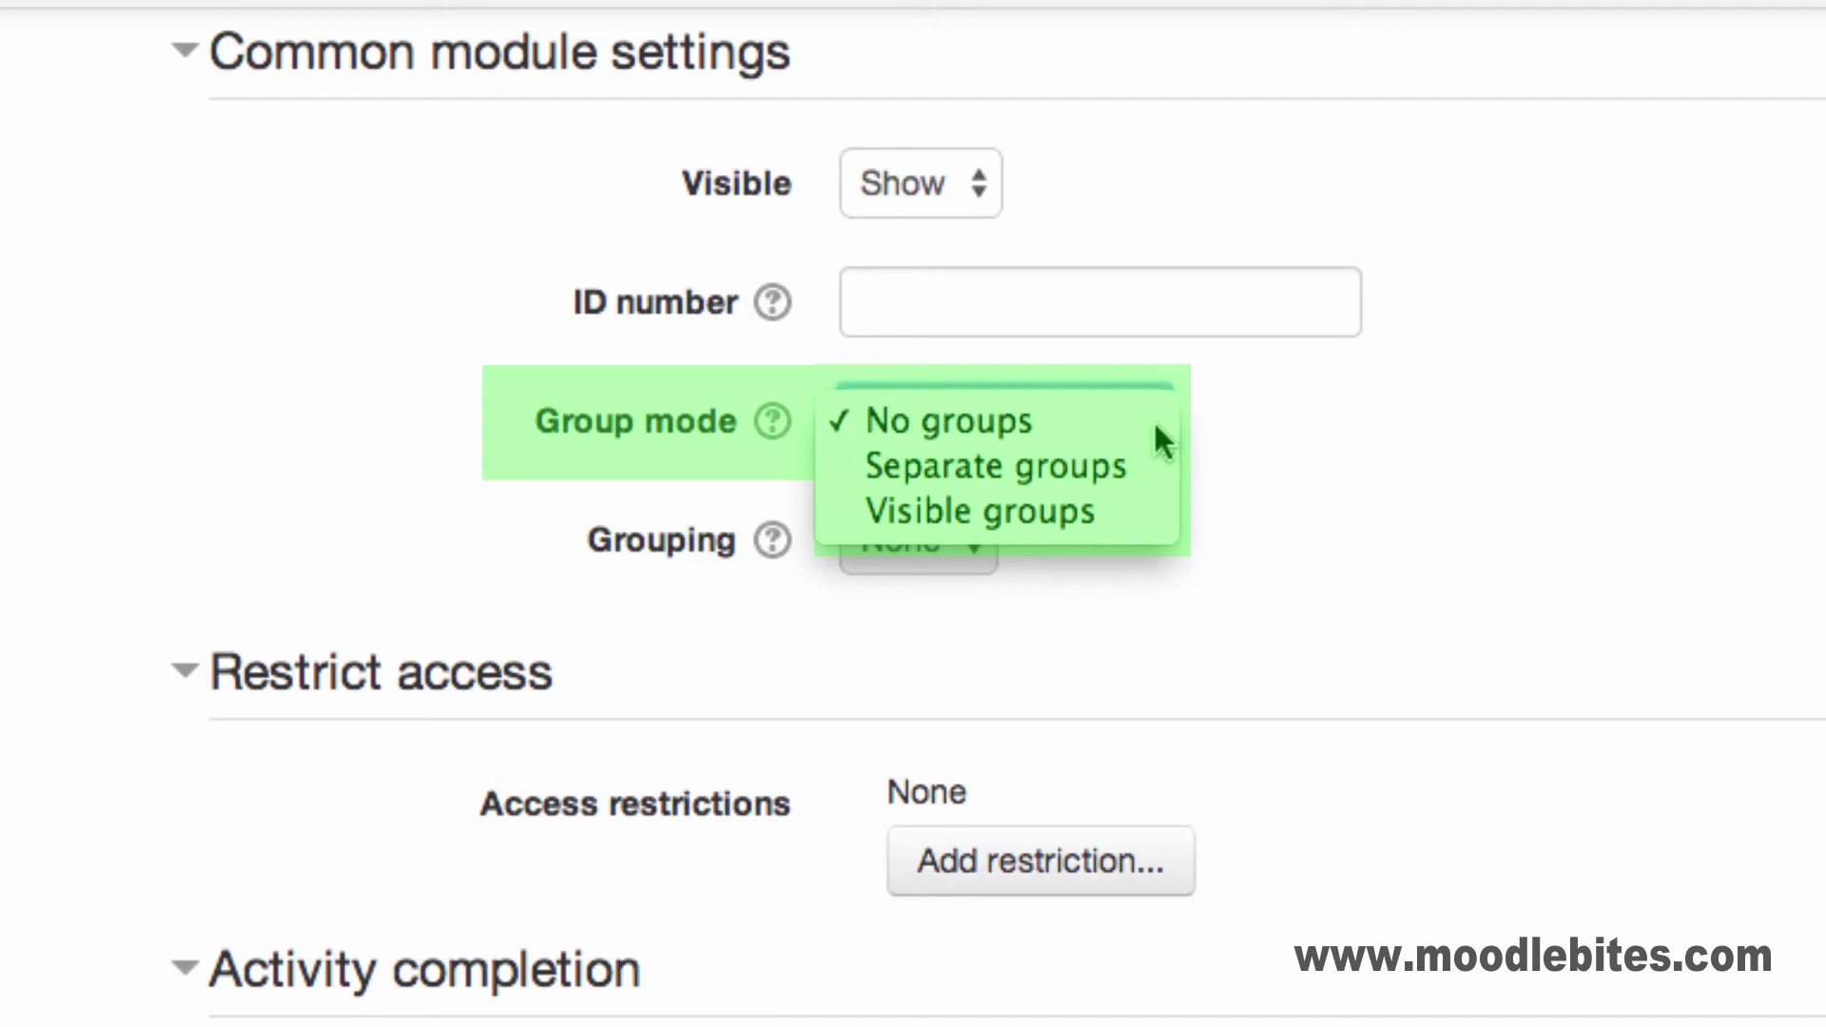
left_click(1153, 421)
left_click(775, 421)
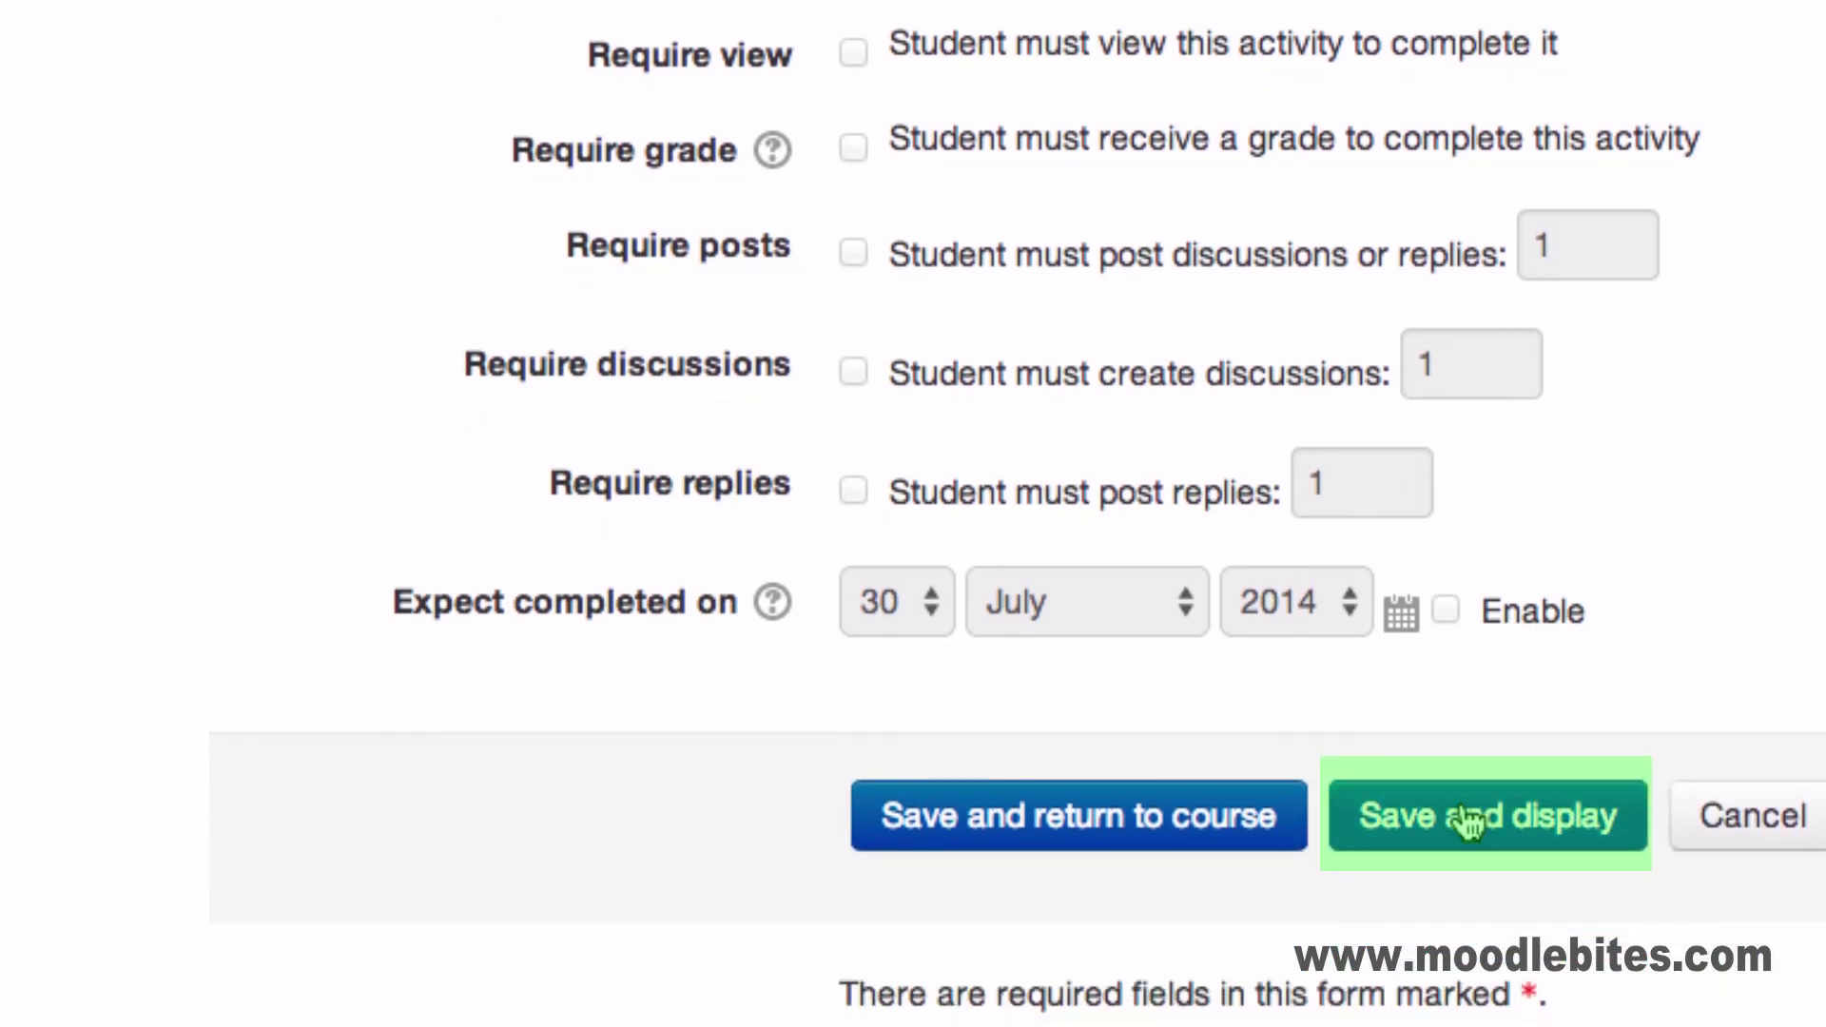
left_click(1470, 824)
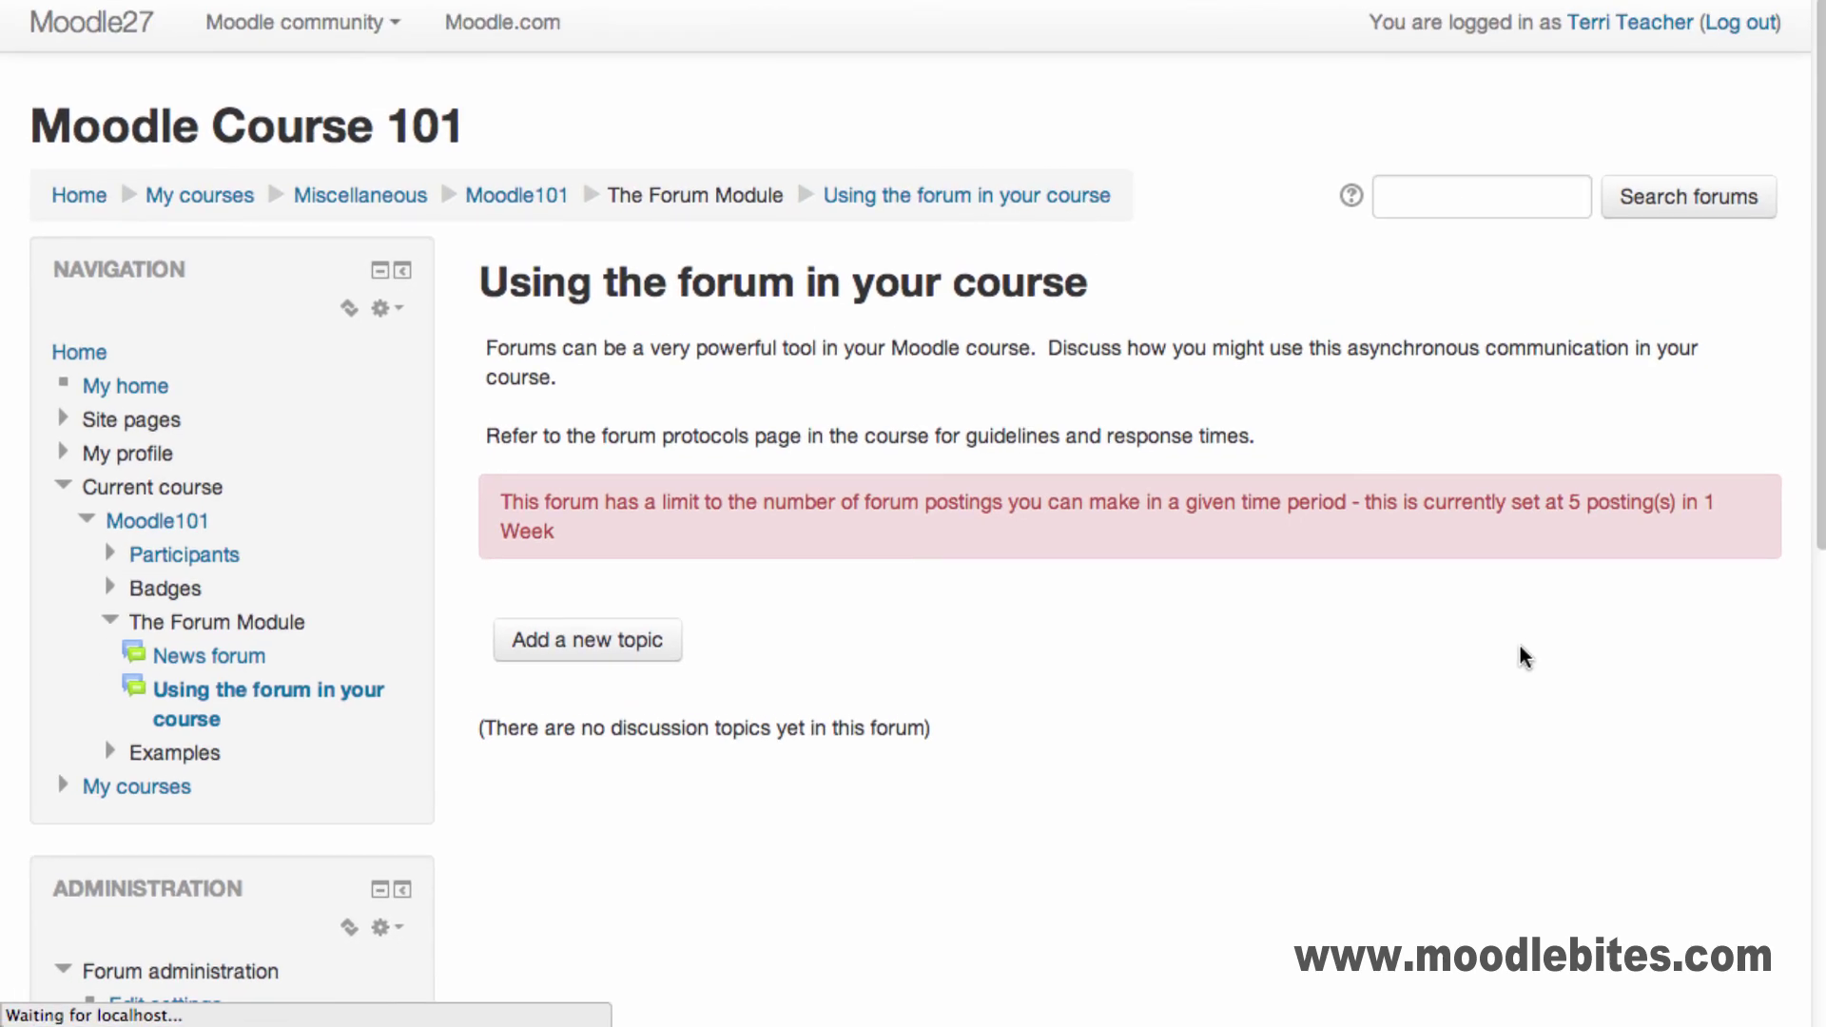